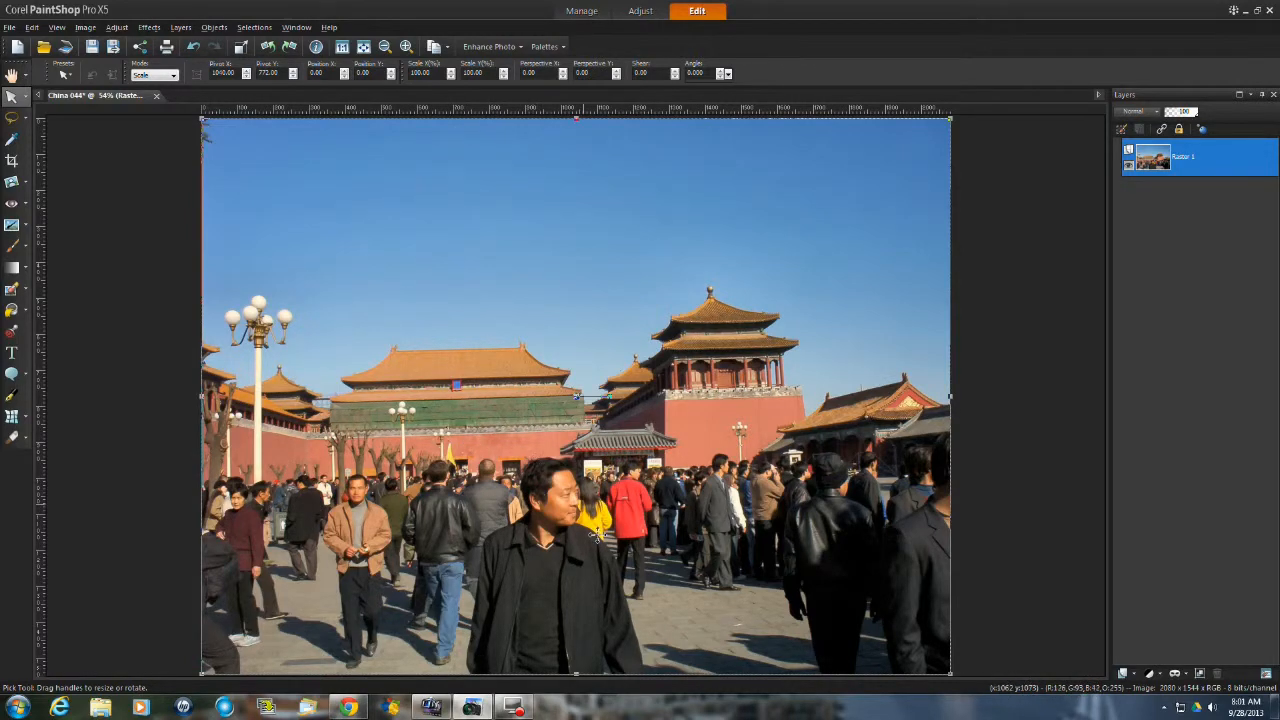
Outline the man in the black jacket in the foreground with an Edge Seeker freehand selection and close it.
{"action": "left_click", "coordinate": [11, 119]}
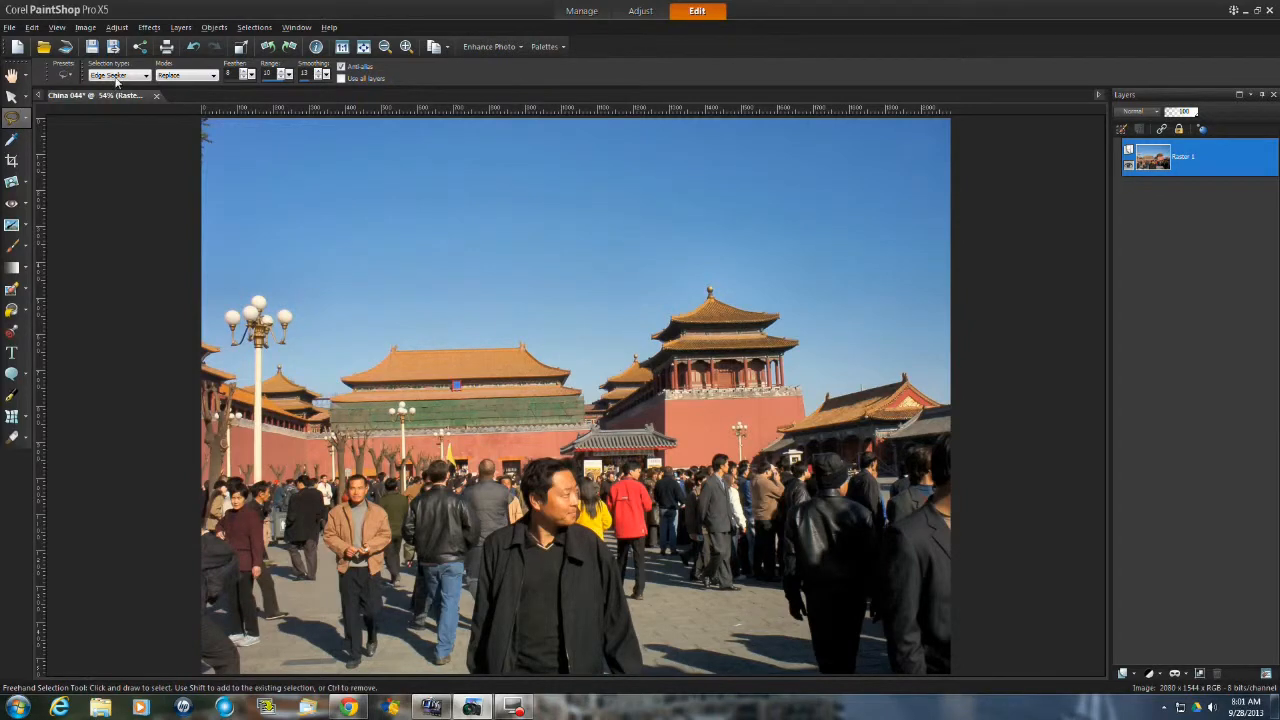
{"action": "left_click", "coordinate": [25, 119]}
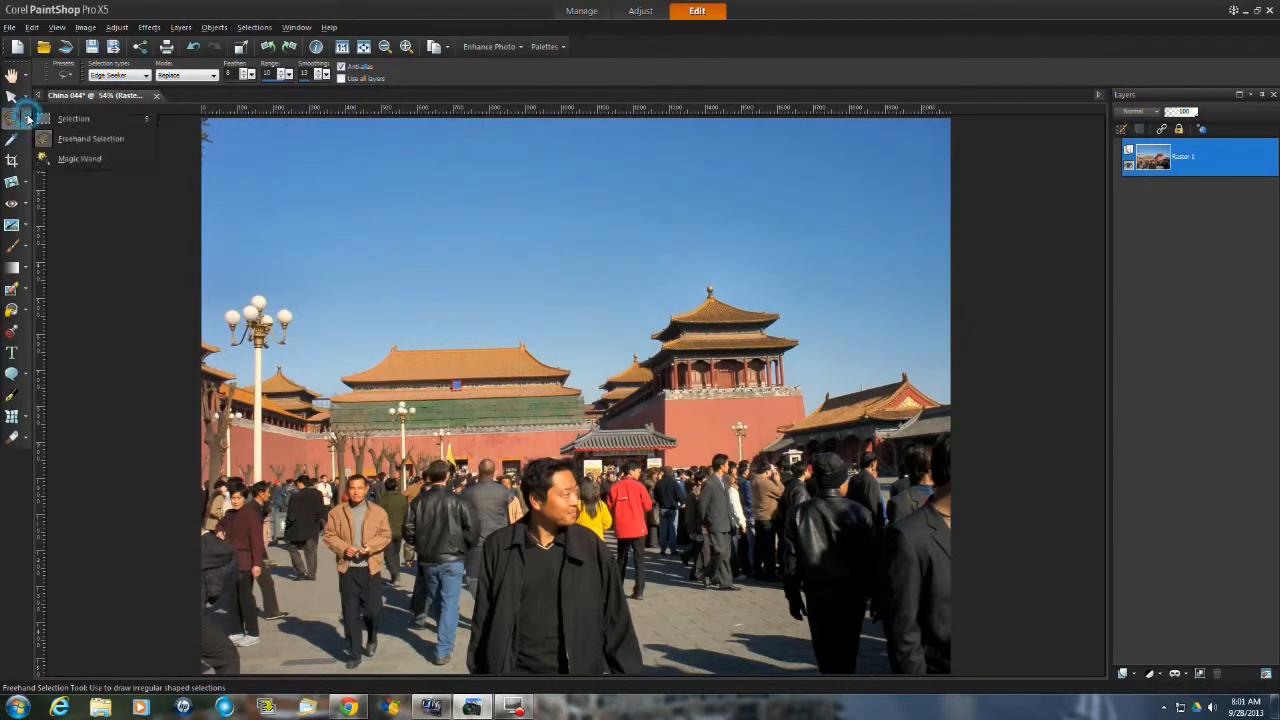
{"action": "left_click", "coordinate": [76, 141]}
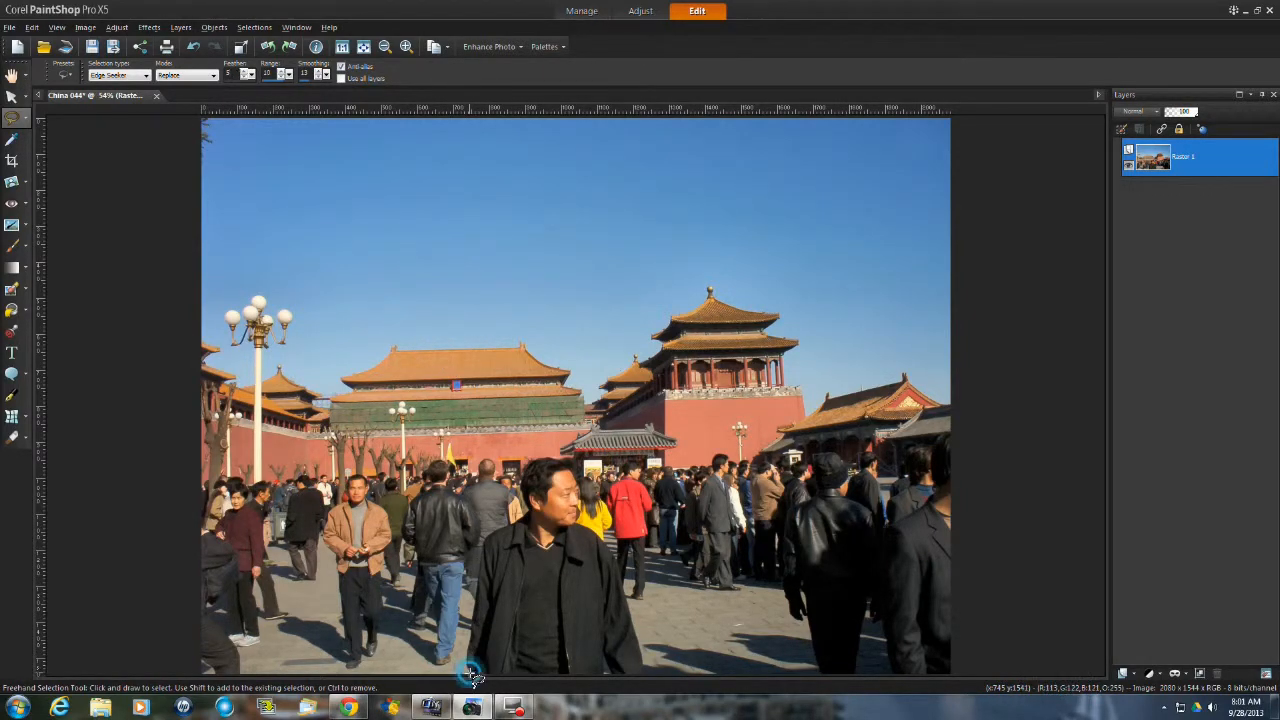
{"action": "mouse_move", "coordinate": [468, 670]}
{"action": "left_mouse_down"}
{"action": "mouse_move", "coordinate": [484, 534]}
{"action": "mouse_move", "coordinate": [540, 516]}
{"action": "mouse_move", "coordinate": [529, 458]}
{"action": "mouse_move", "coordinate": [569, 462]}
{"action": "mouse_move", "coordinate": [561, 452]}
{"action": "mouse_move", "coordinate": [585, 479]}
{"action": "mouse_move", "coordinate": [575, 469]}
{"action": "mouse_move", "coordinate": [589, 503]}
{"action": "mouse_move", "coordinate": [576, 522]}
{"action": "mouse_move", "coordinate": [606, 540]}
{"action": "mouse_move", "coordinate": [630, 587]}
{"action": "mouse_move", "coordinate": [648, 678]}
{"action": "mouse_move", "coordinate": [478, 678]}
{"action": "left_mouse_up"}
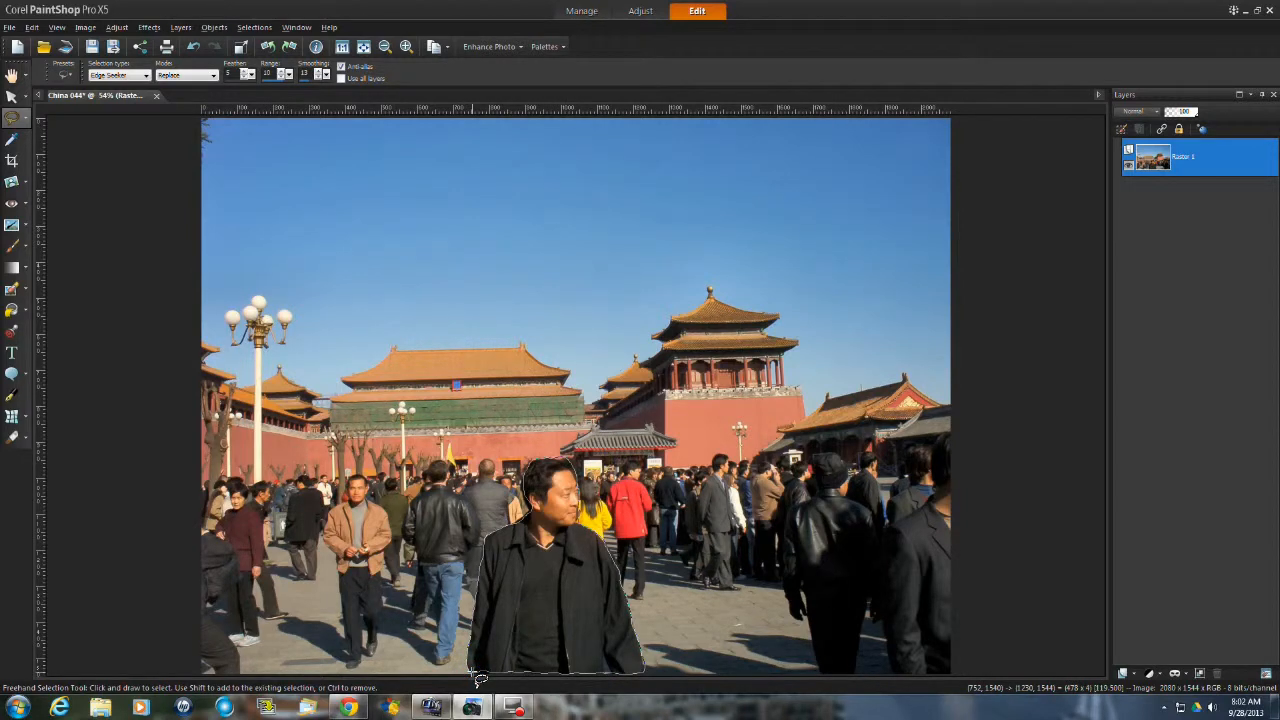
{"action": "double_click", "coordinate": [470, 670]}
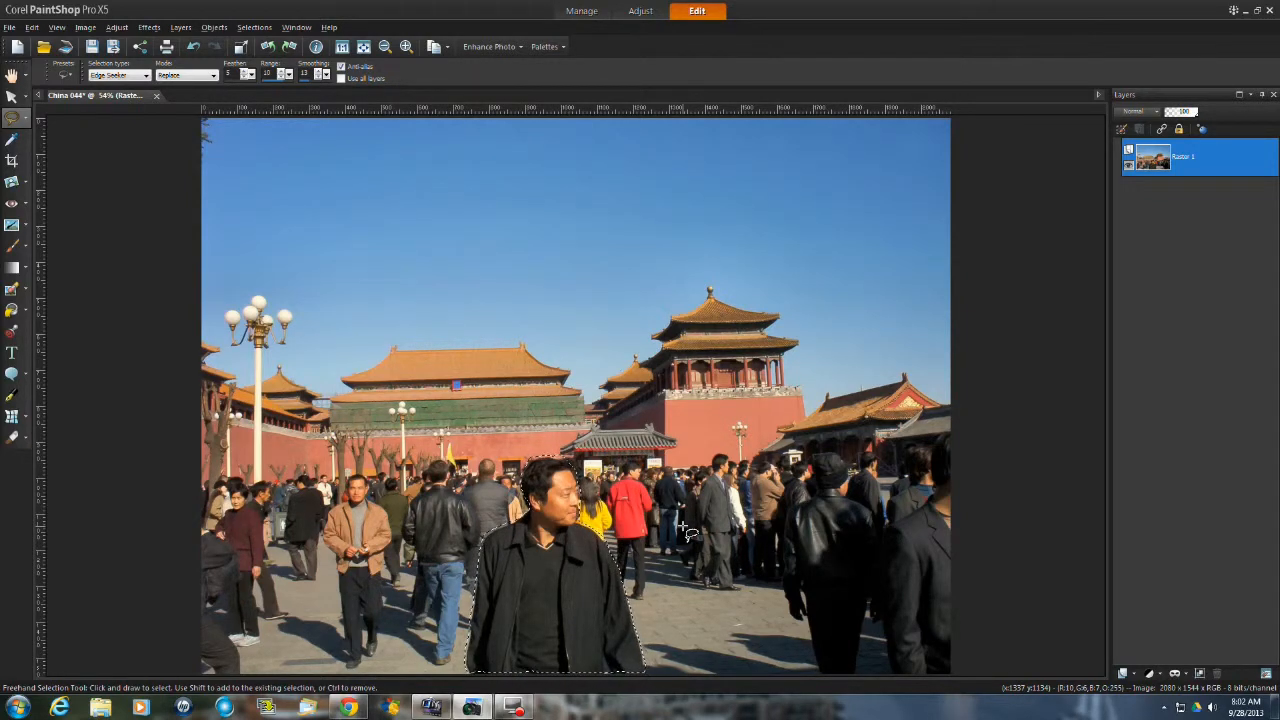
Promote the selected man to his own layer, and check the cutout by hiding and showing the Raster 1 layer.
{"action": "left_click", "coordinate": [12, 97]}
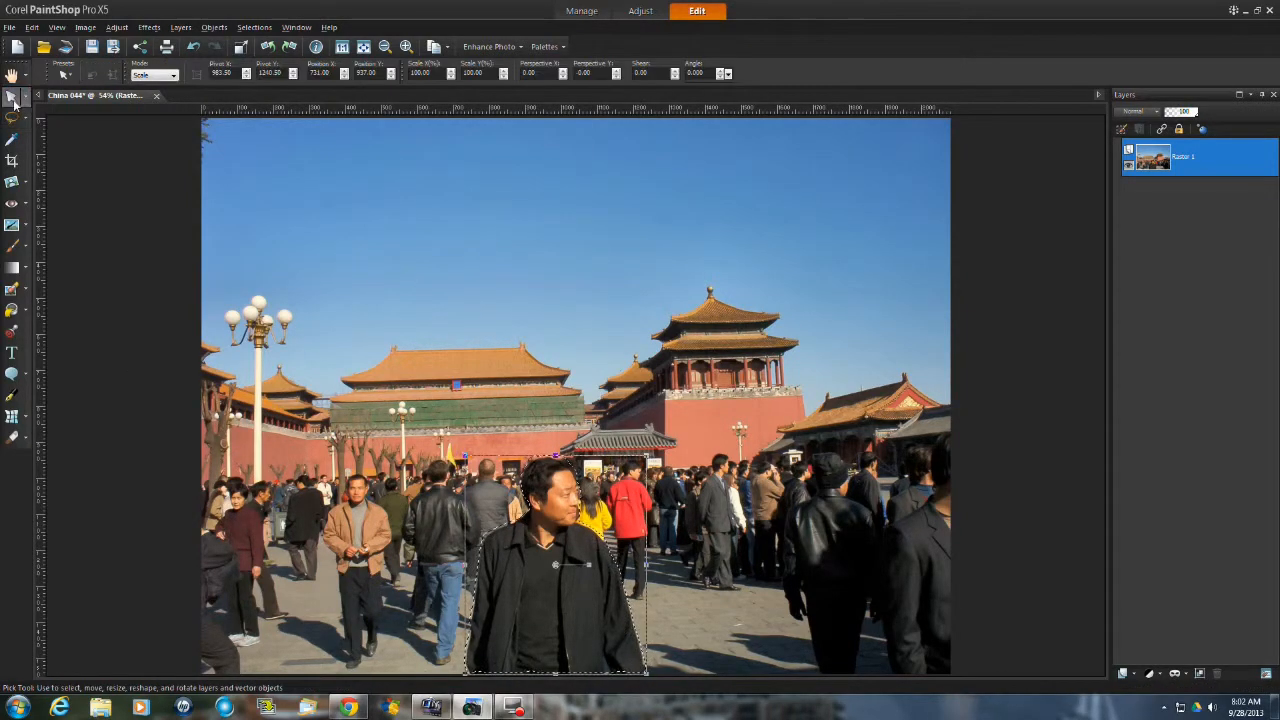
{"action": "left_click", "coordinate": [25, 99]}
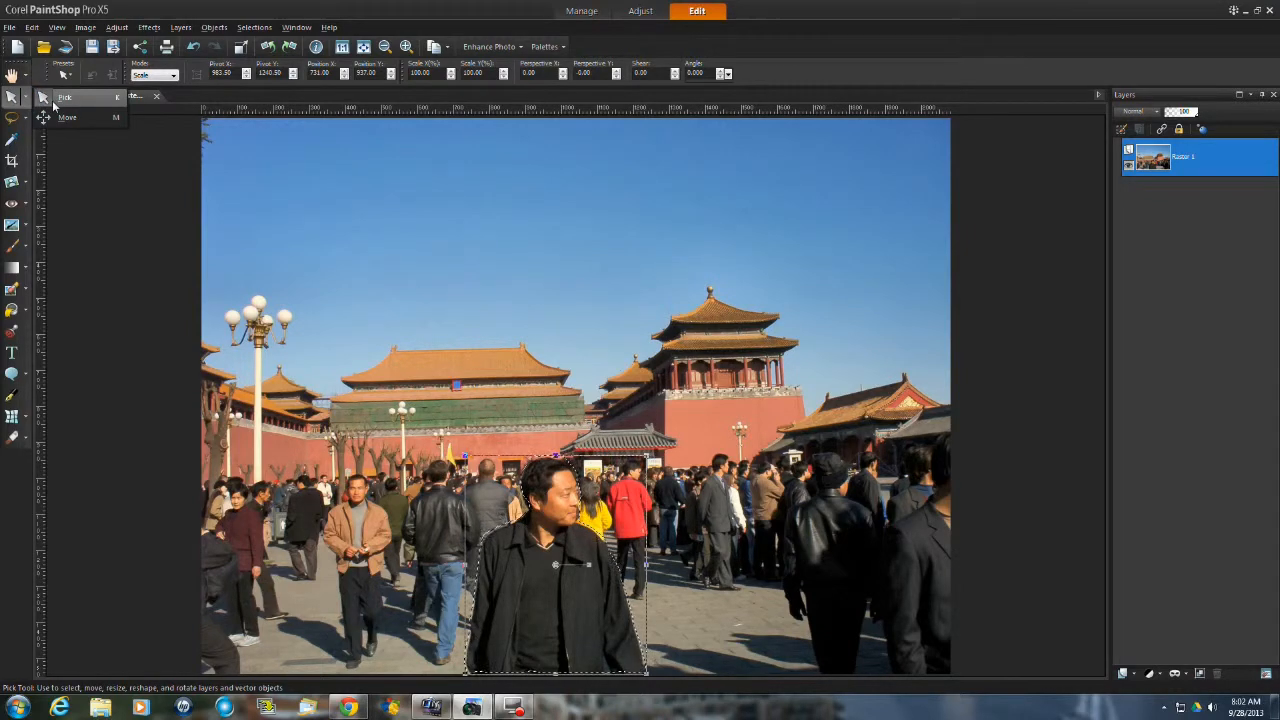
{"action": "left_click", "coordinate": [13, 99]}
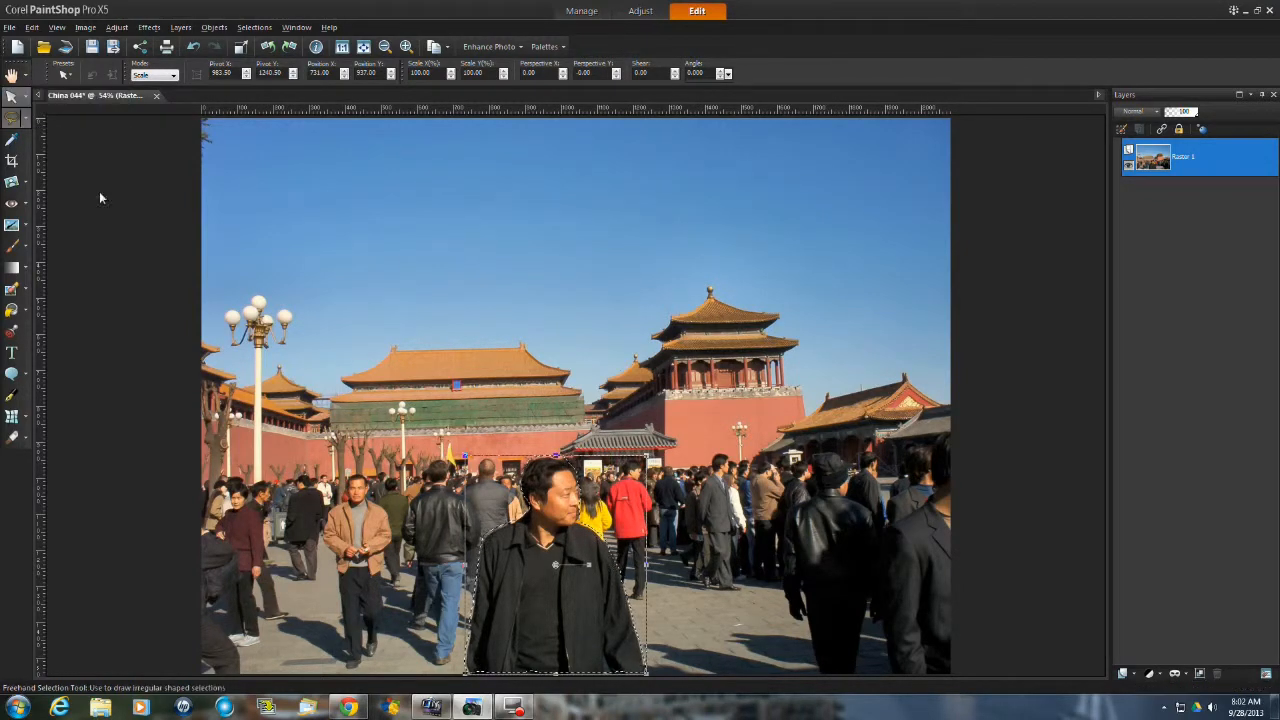
{"action": "left_click", "coordinate": [541, 579]}
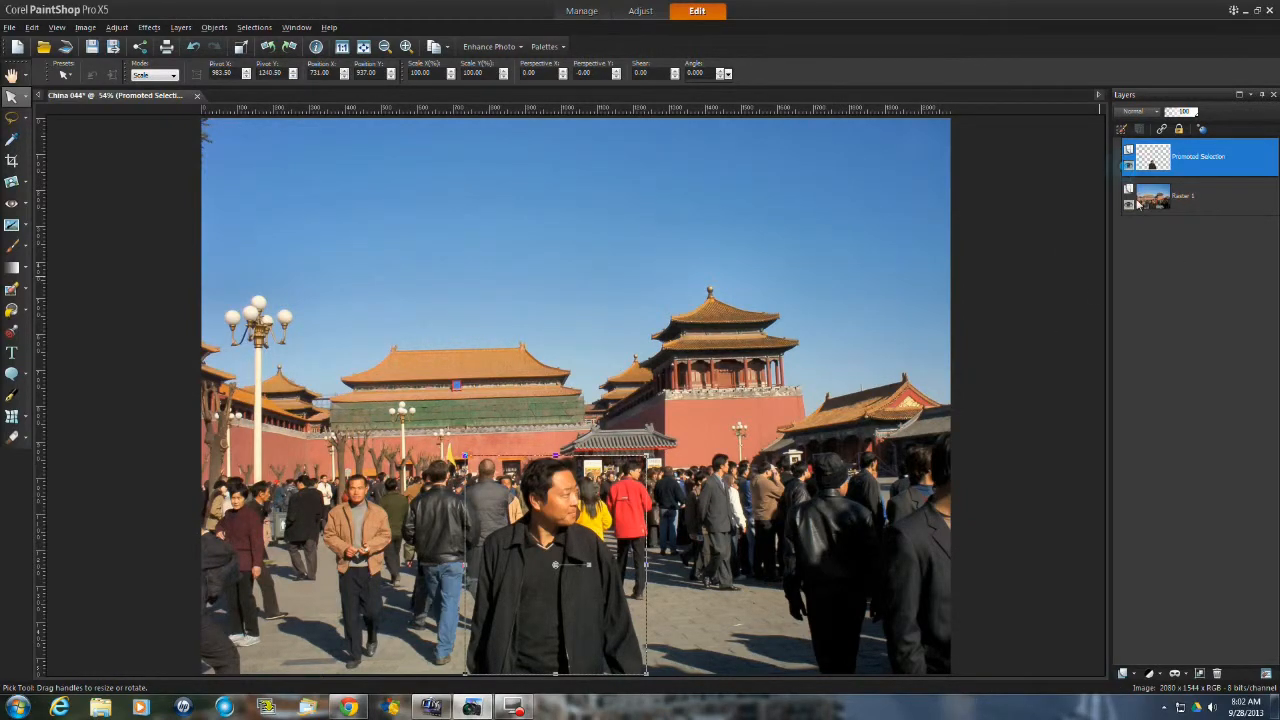
{"action": "left_click", "coordinate": [1130, 205]}
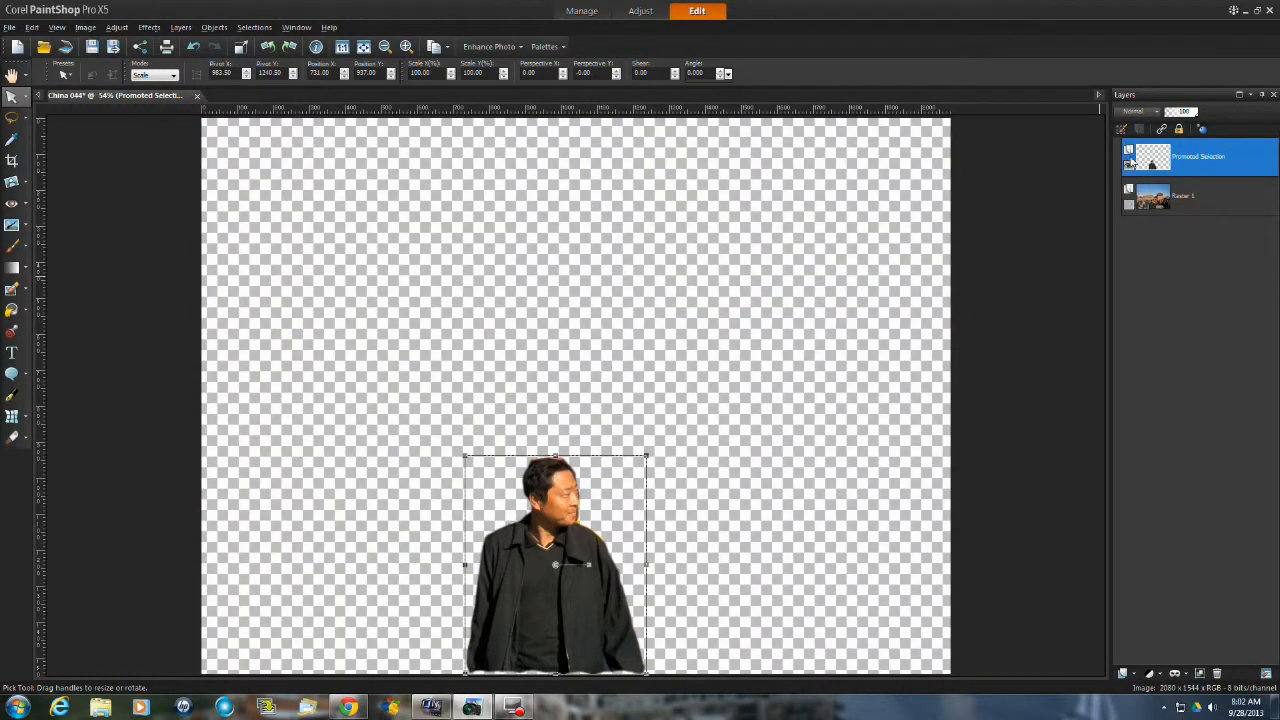
{"action": "left_click", "coordinate": [1128, 205]}
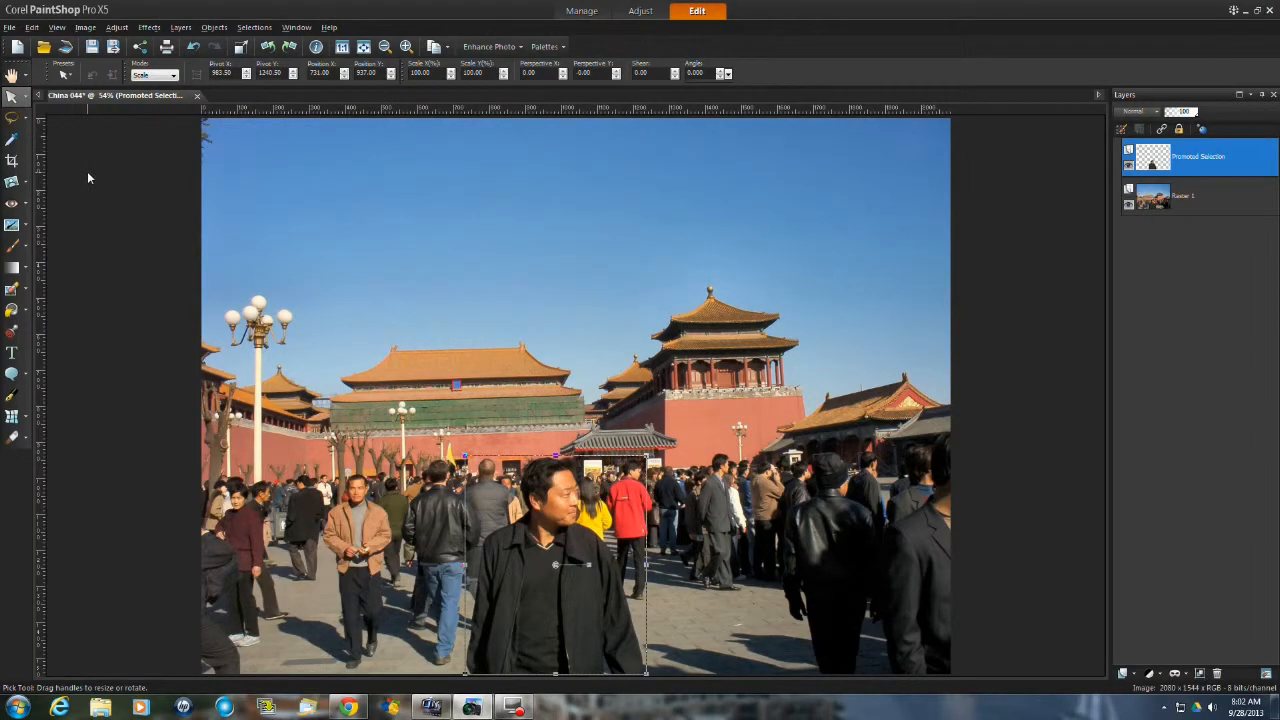
{"action": "left_click", "coordinate": [9, 27]}
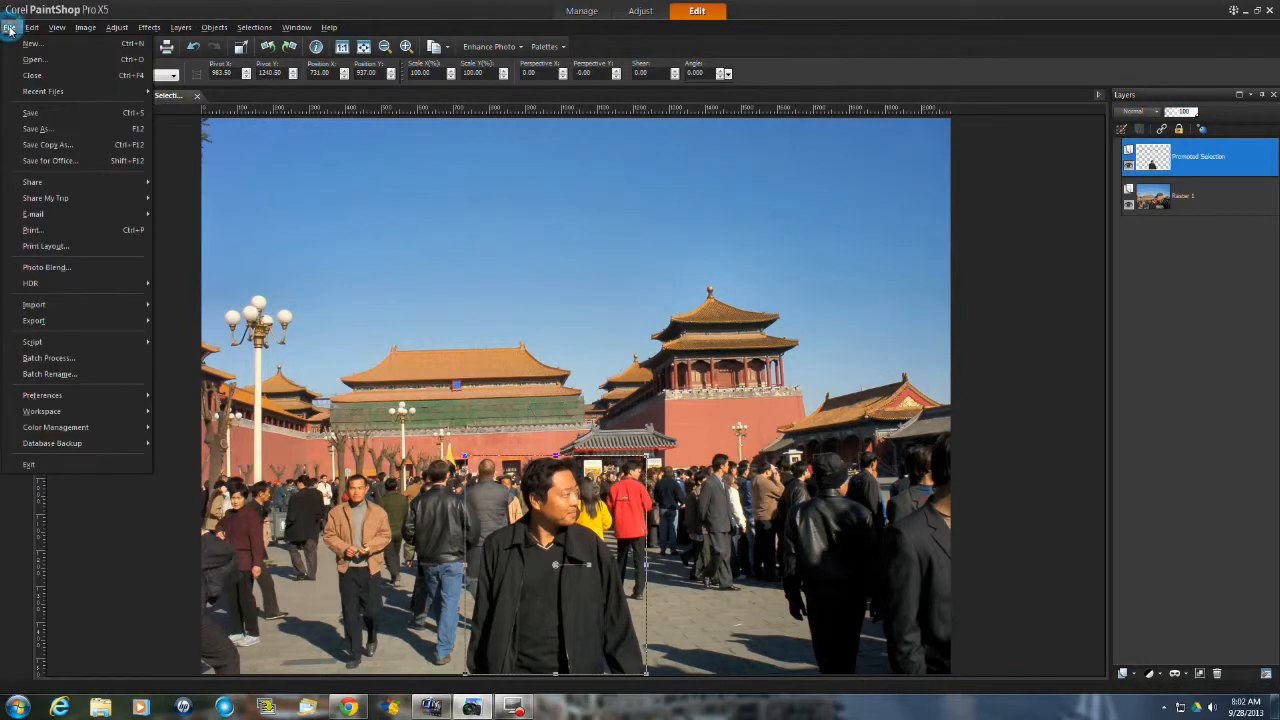
{"action": "left_click", "coordinate": [42, 116]}
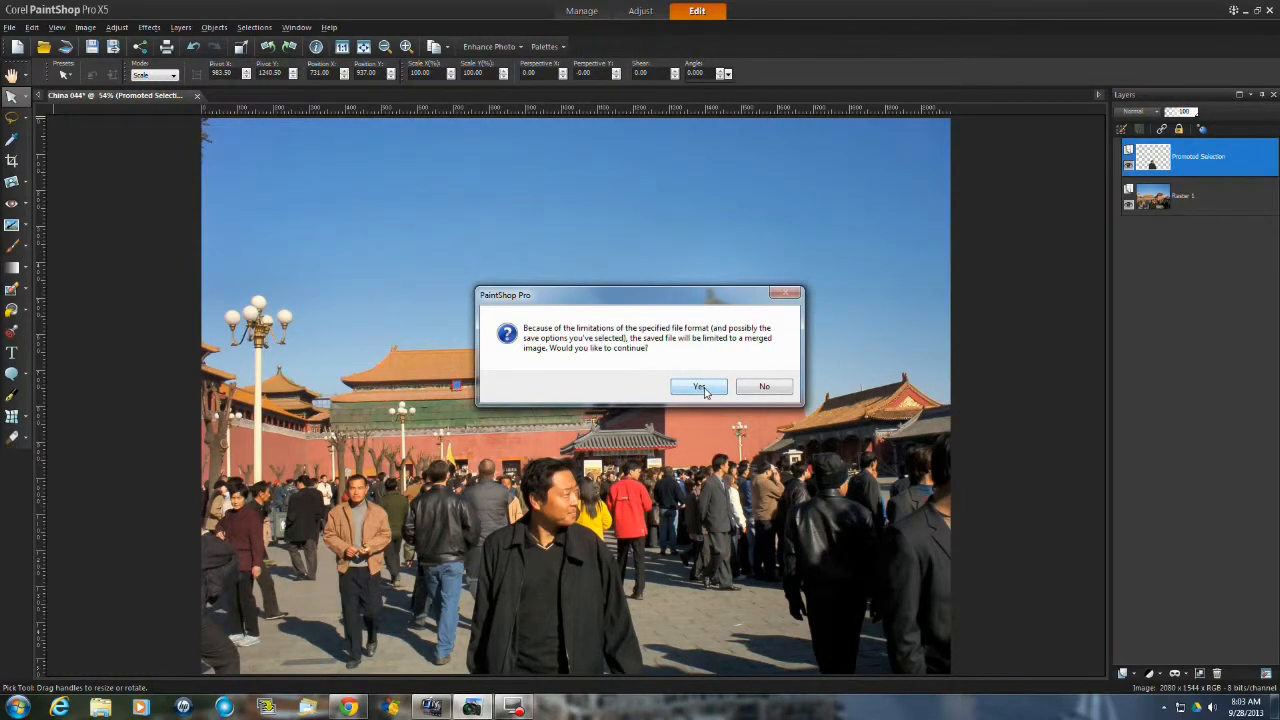
{"action": "left_click", "coordinate": [762, 387]}
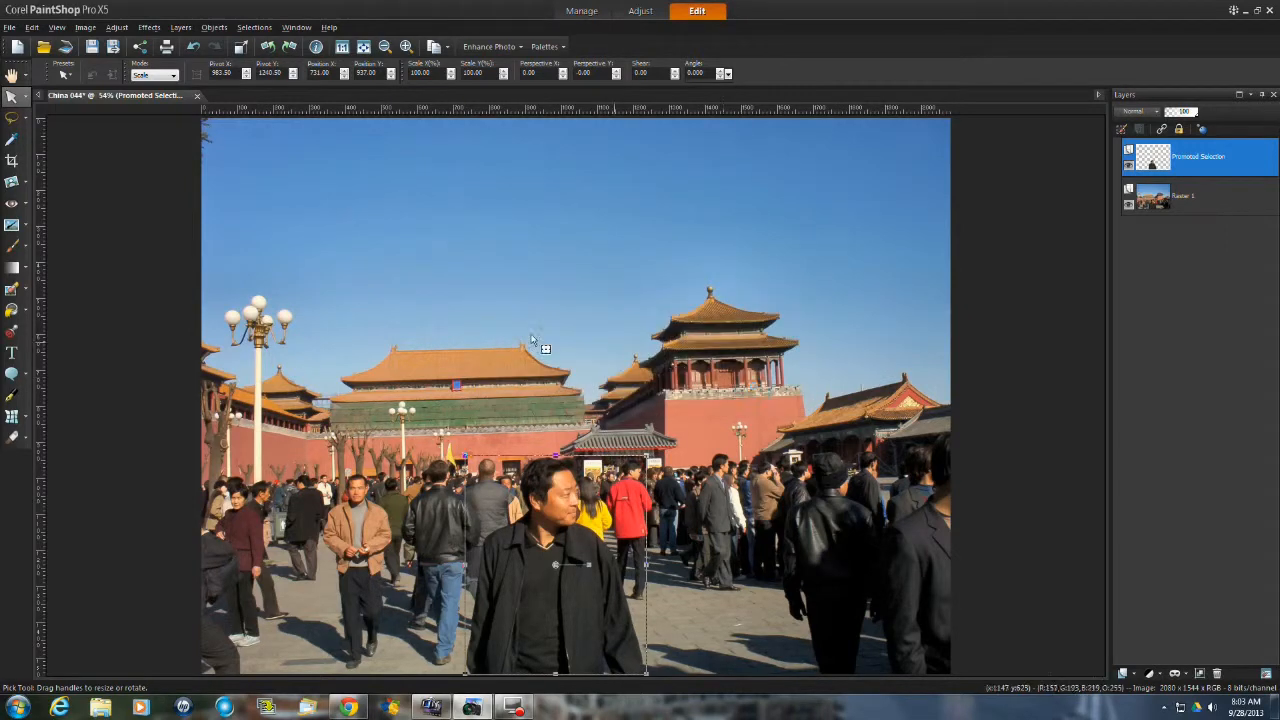
Review the Save As settings for the layered image in PSPIMAGE format, and close the dialog without saving.
{"action": "left_click", "coordinate": [9, 28]}
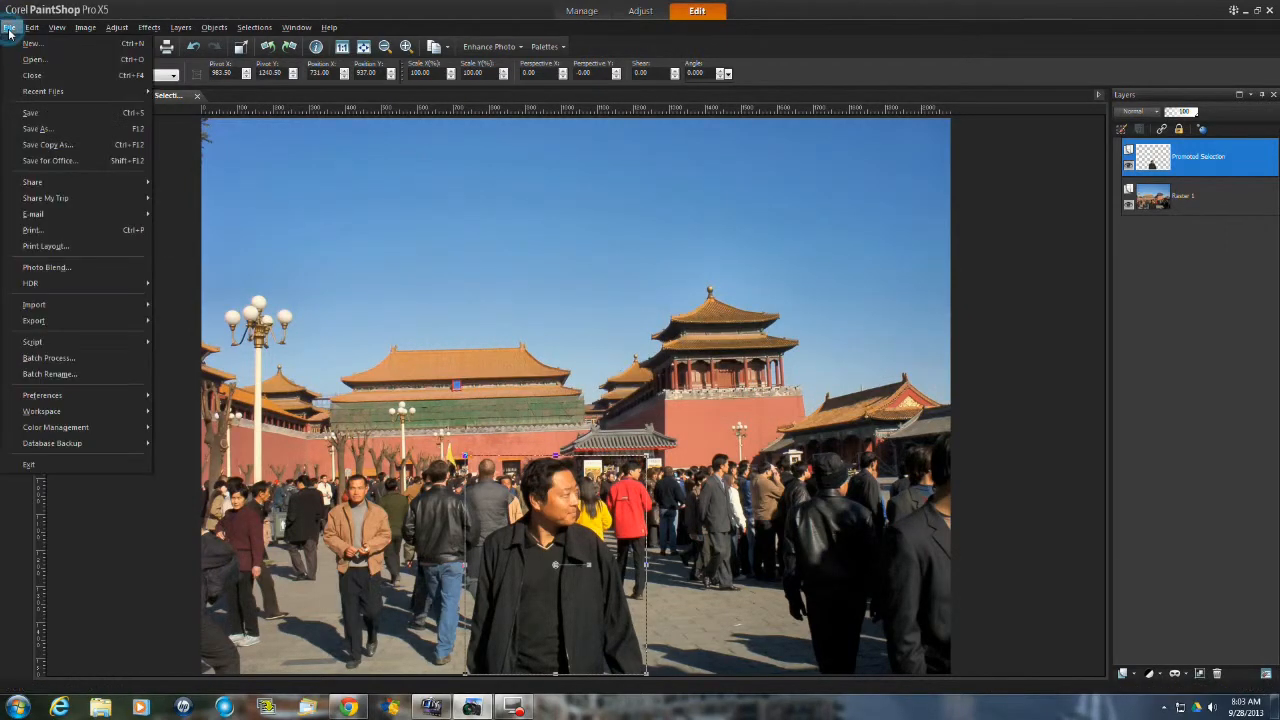
{"action": "left_click", "coordinate": [35, 130]}
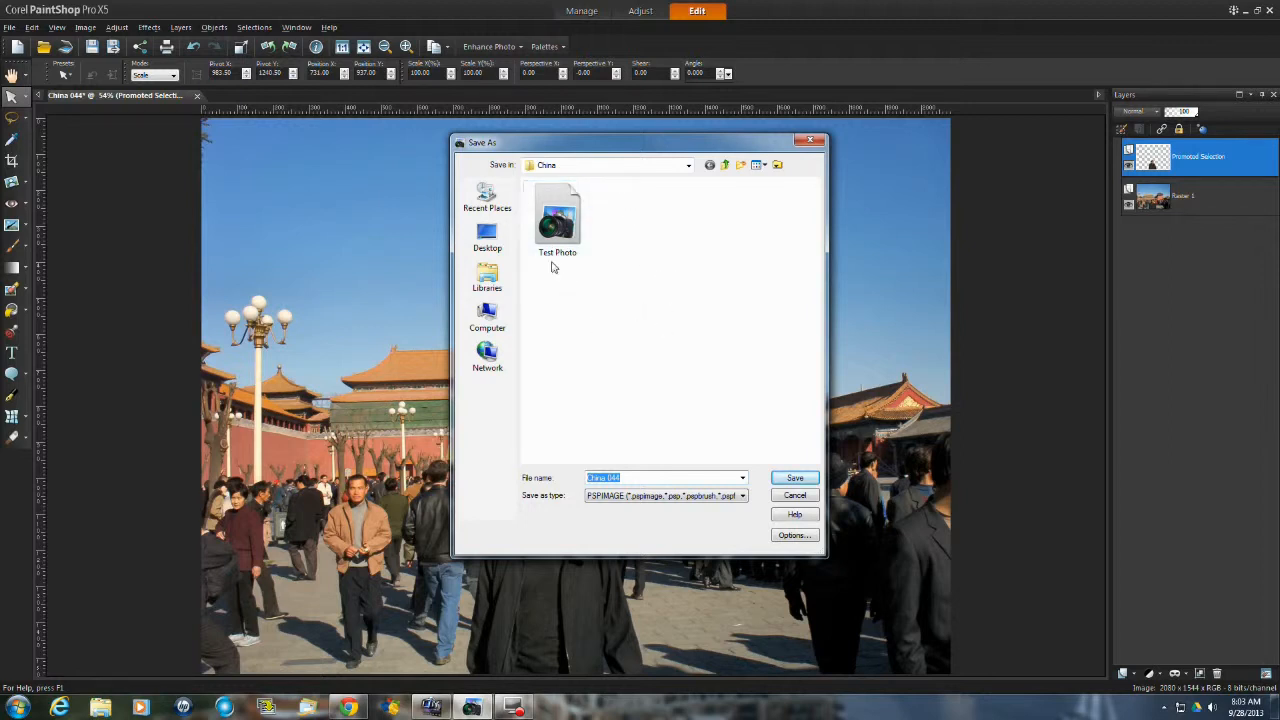
{"action": "mouse_move", "coordinate": [560, 262]}
{"action": "left_click", "coordinate": [810, 140]}
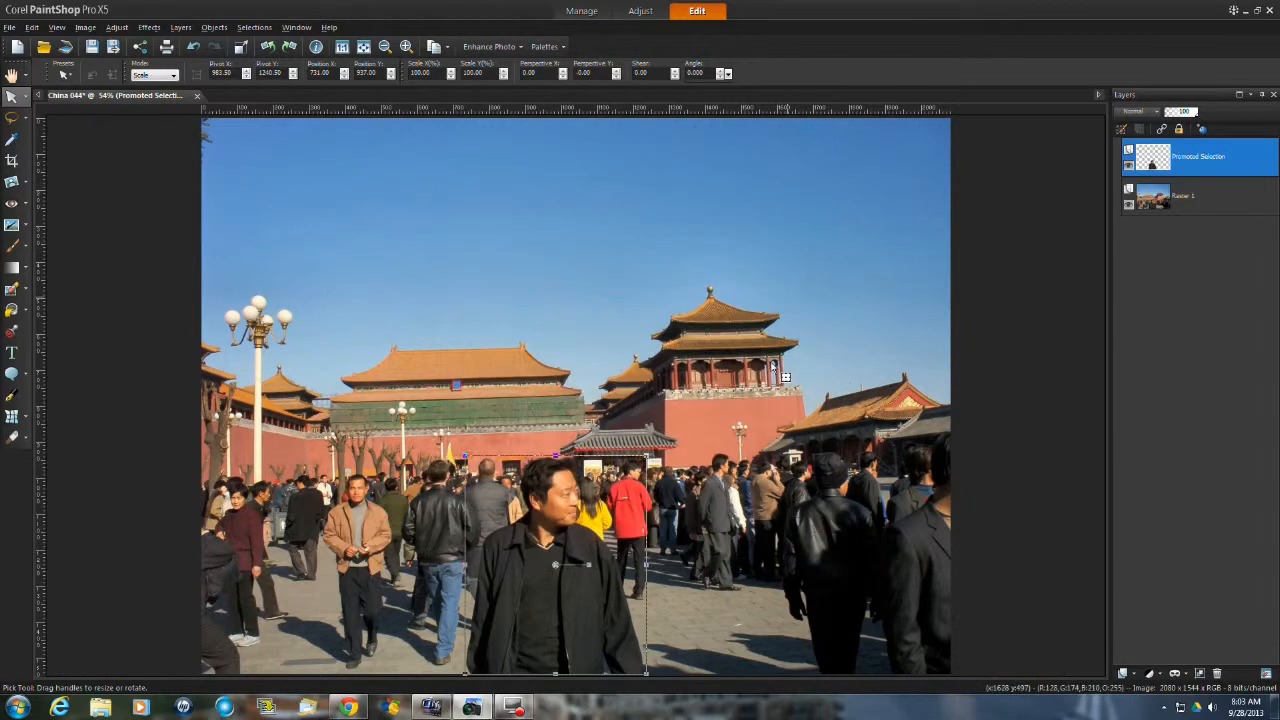
Switch to Corel VideoStudio Pro and preview Test Photo.pspimage from the media library.
{"action": "left_click", "coordinate": [434, 710]}
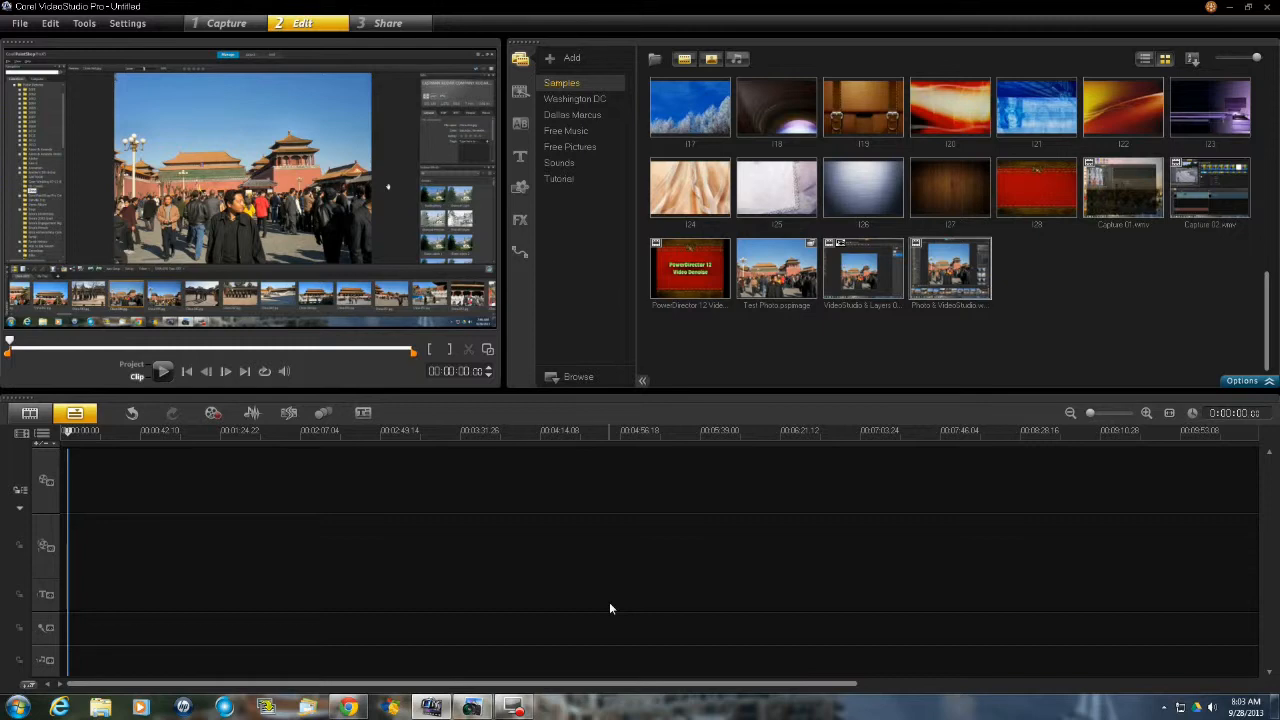
{"action": "left_click", "coordinate": [773, 264]}
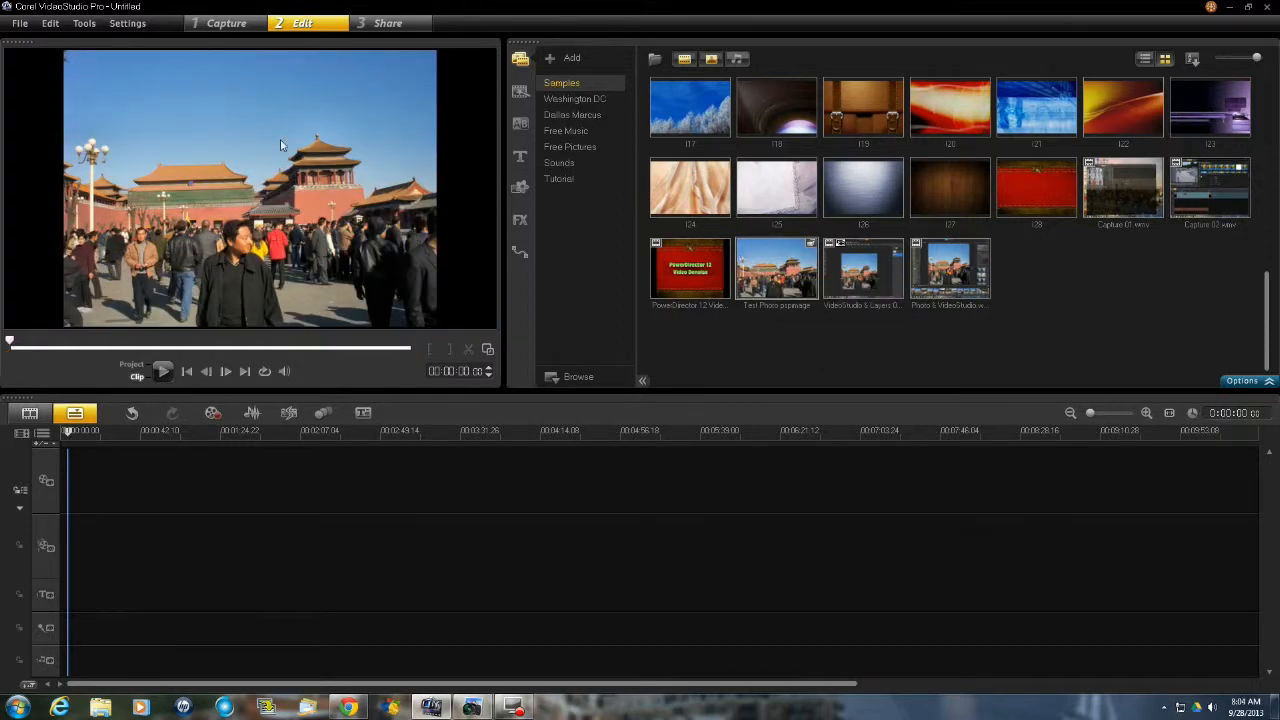
Enable Fit-to-Screen as the default size in the Overlay Track in the editing preferences.
{"action": "left_click", "coordinate": [128, 23]}
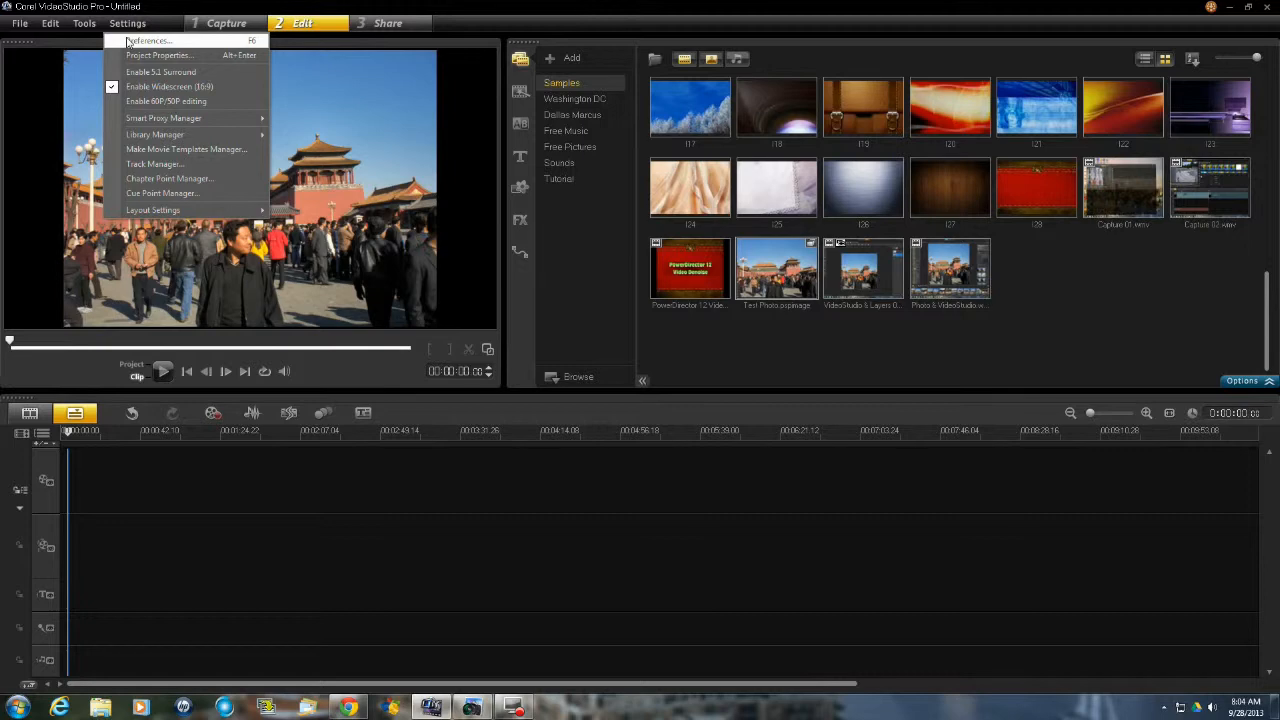
{"action": "left_click", "coordinate": [127, 41]}
{"action": "left_click", "coordinate": [516, 173]}
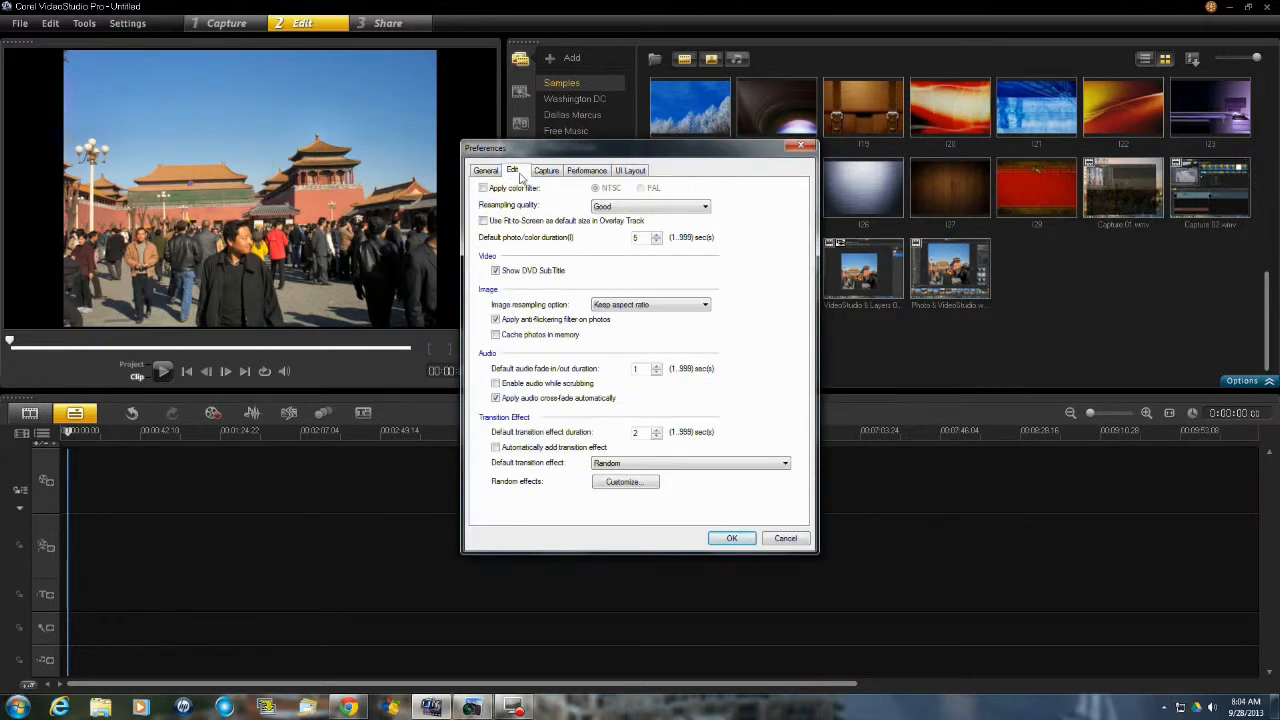
{"action": "left_click", "coordinate": [484, 221]}
{"action": "left_click", "coordinate": [729, 539]}
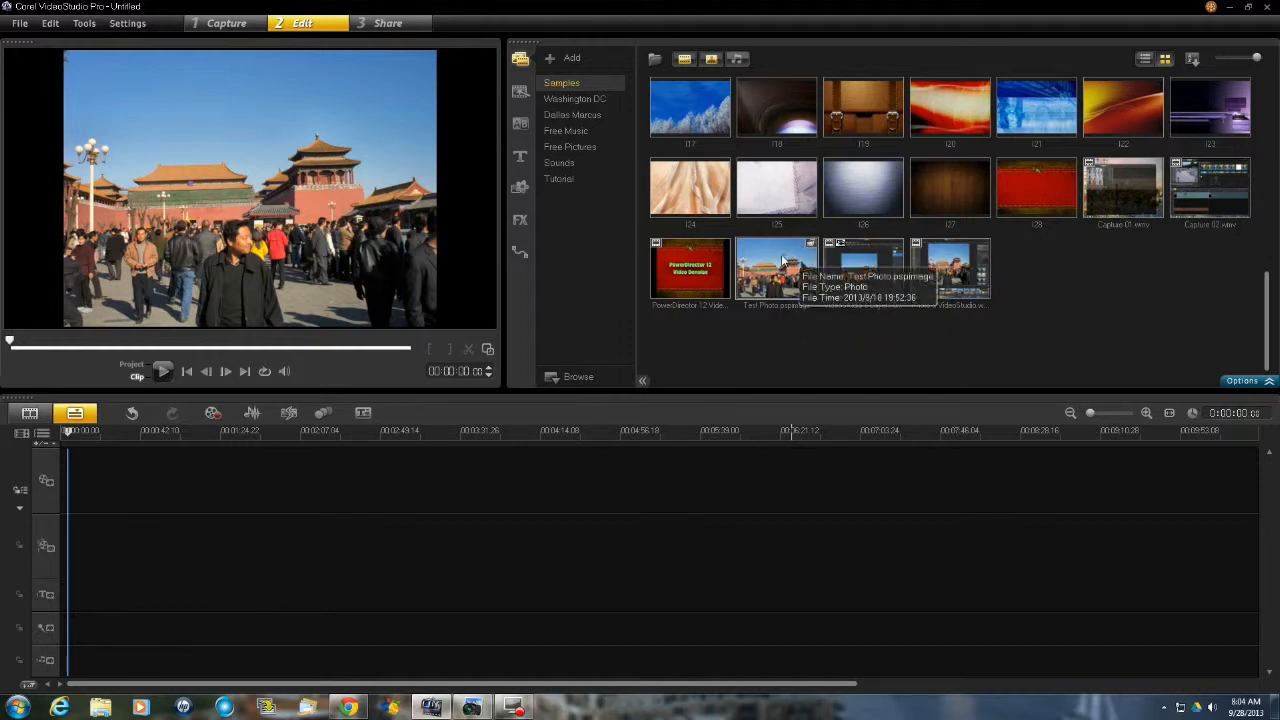
Try to place the layered Test Photo.pspimage on the timeline, fit the project in view, and delete the inserted clips.
{"action": "left_click_drag", "start_coordinate": [773, 262], "coordinate": [63, 480]}
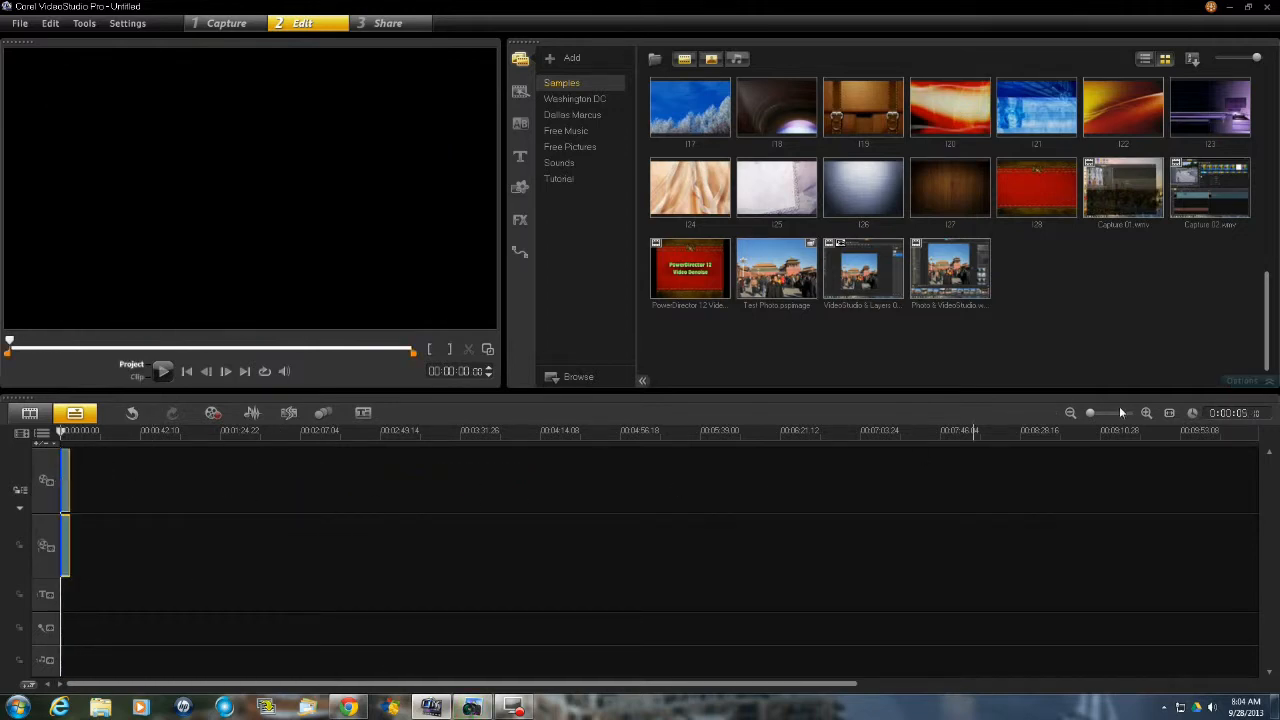
{"action": "left_click", "coordinate": [1170, 416]}
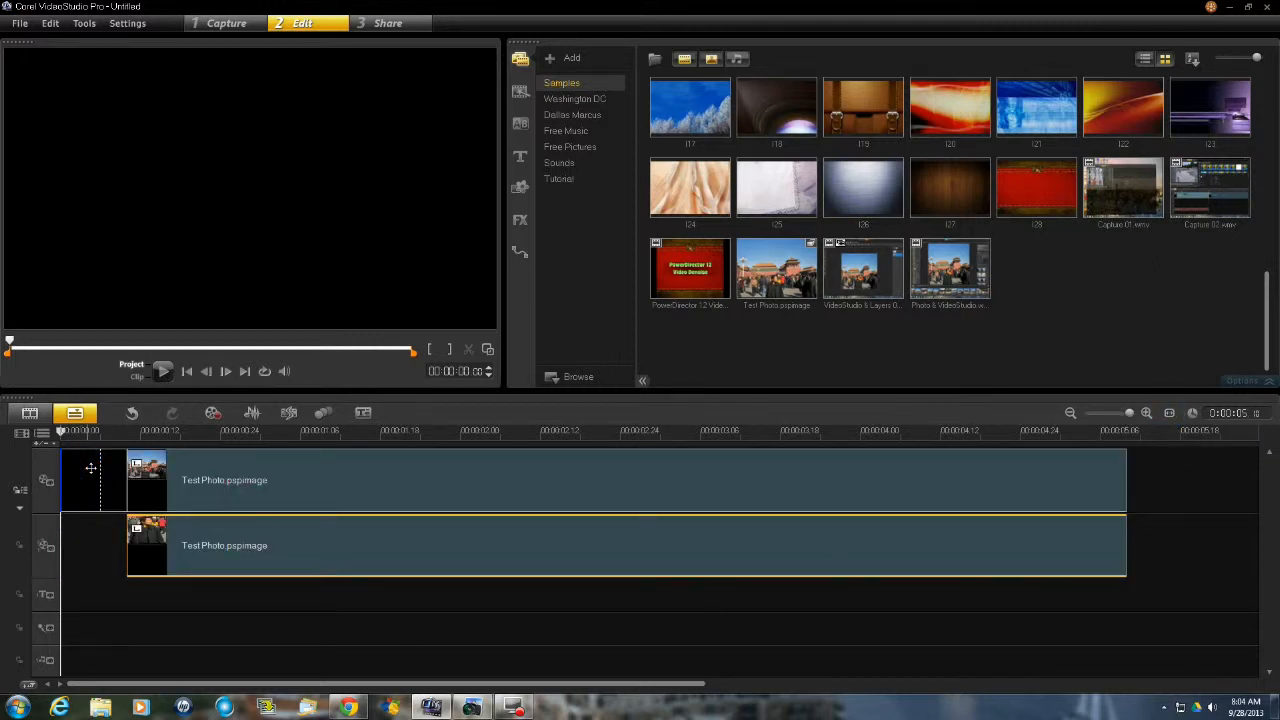
{"action": "key", "text": "Delete"}
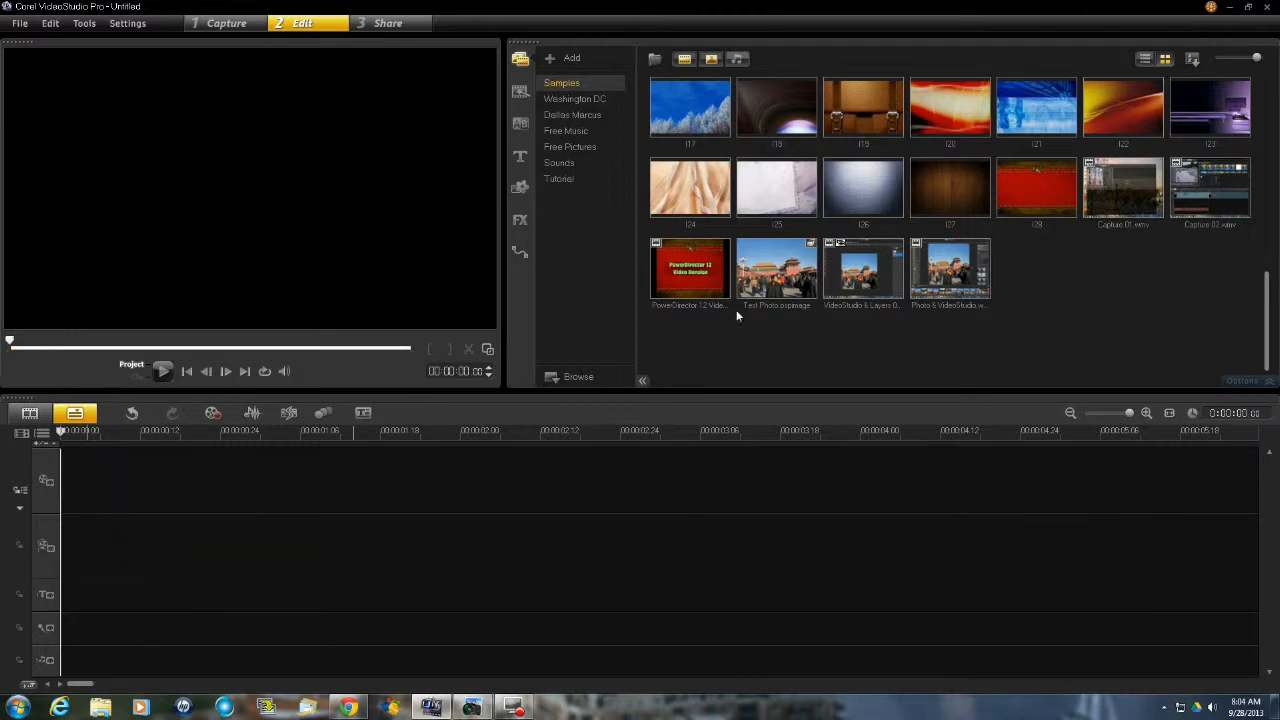
Insert Test Photo.pspimage at the timeline start to test the fit-to-screen overlay size, and delete both clips.
{"action": "left_click_drag", "start_coordinate": [776, 275], "coordinate": [71, 482]}
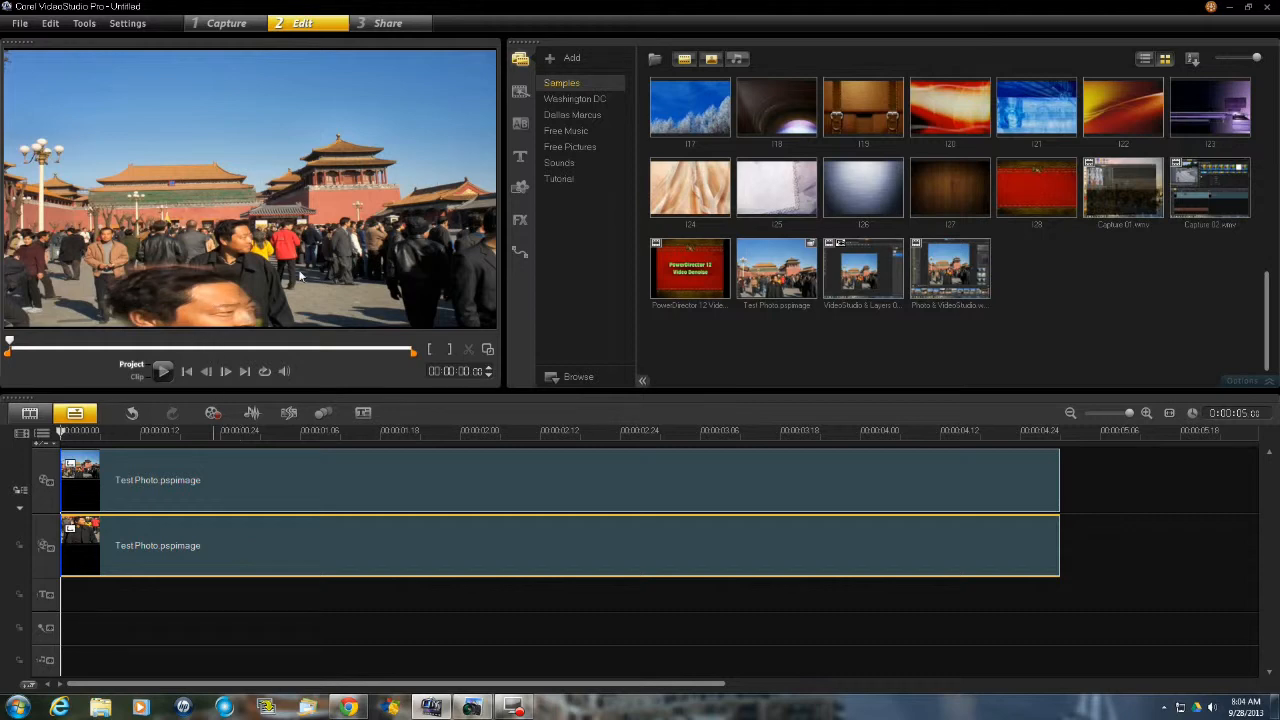
{"action": "left_click", "coordinate": [261, 547]}
{"action": "key", "text": "Delete"}
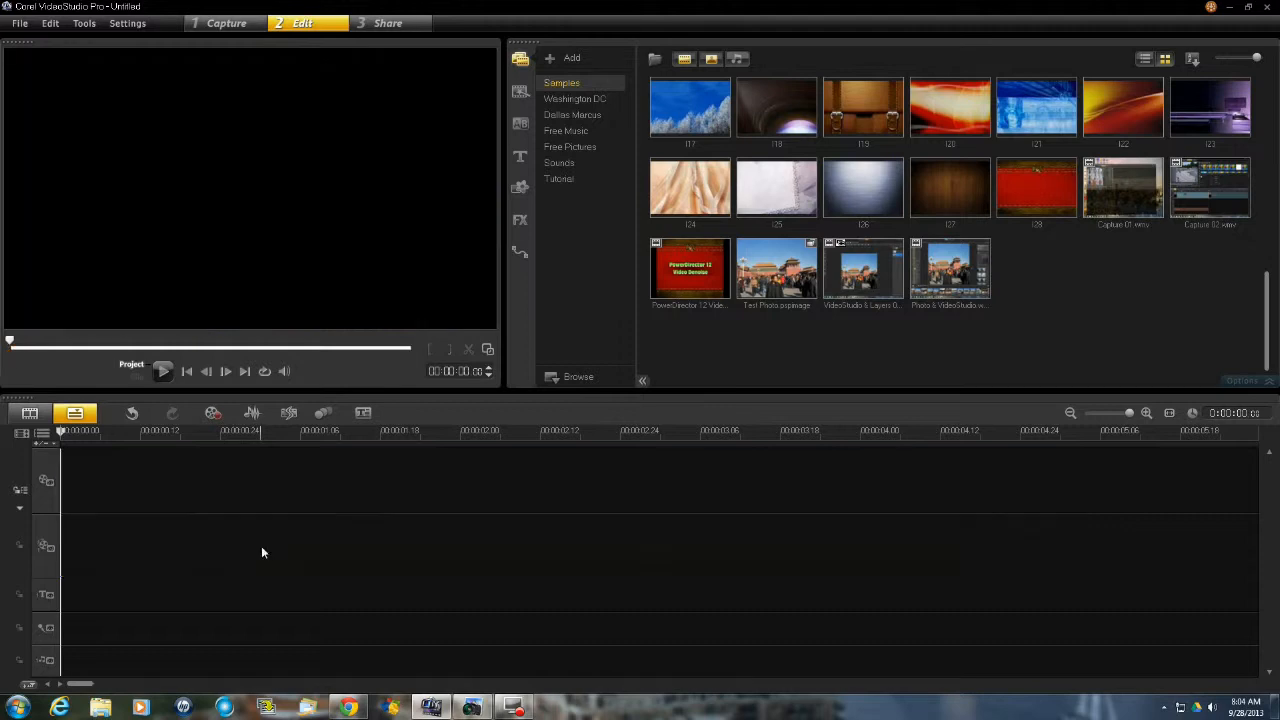
Disable Fit-to-Screen as the default size in the Overlay Track in the editing preferences.
{"action": "left_click", "coordinate": [127, 23]}
{"action": "left_click", "coordinate": [128, 41]}
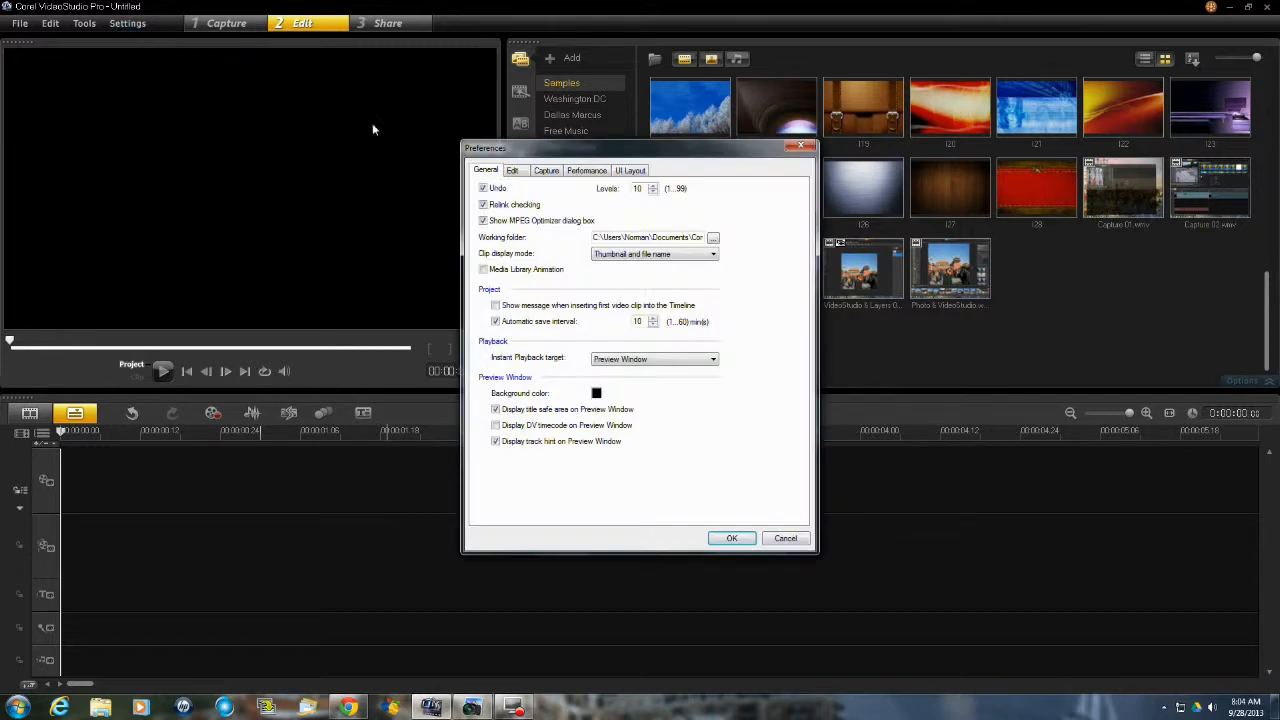
{"action": "left_click", "coordinate": [511, 171]}
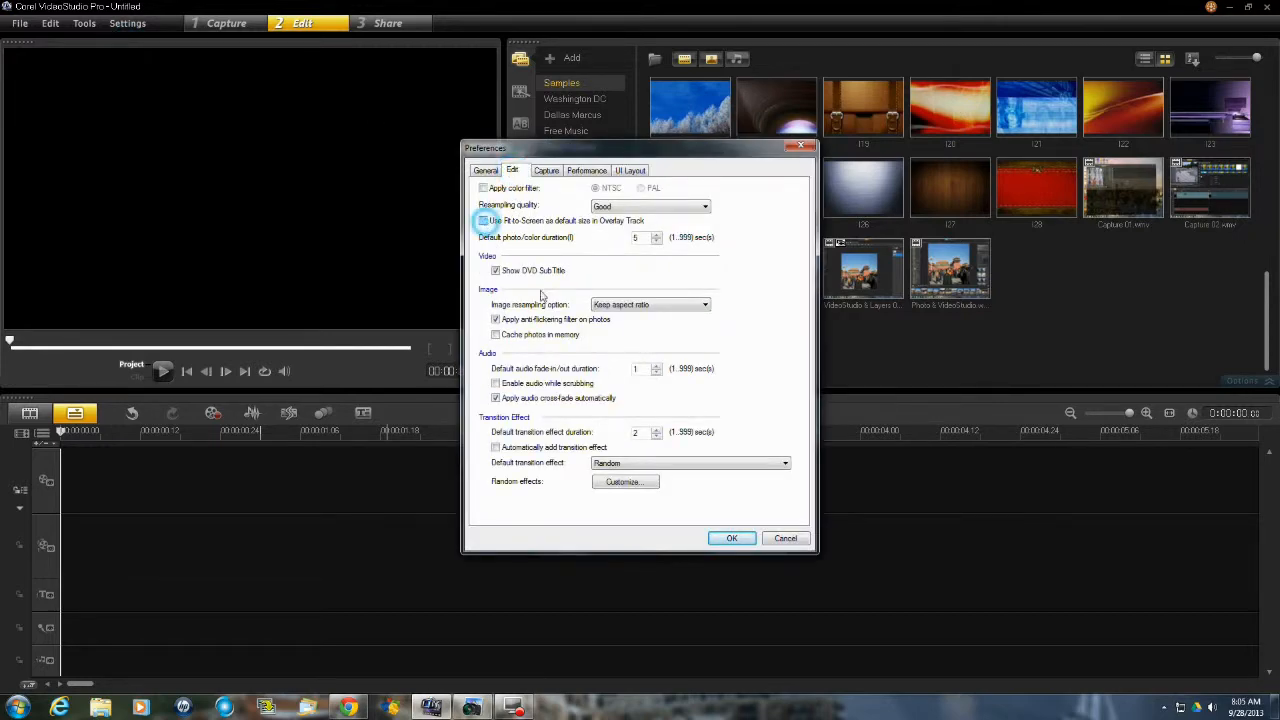
{"action": "left_click", "coordinate": [731, 538]}
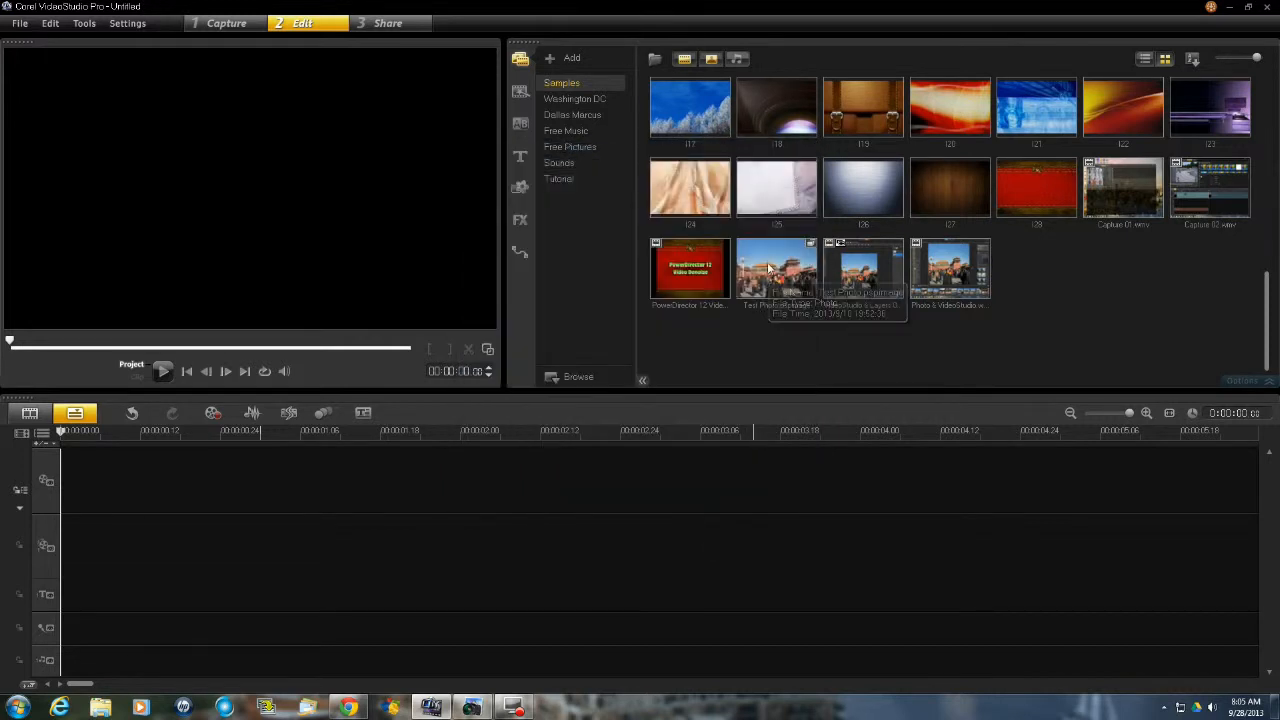
Insert the layered Test Photo.pspimage at the start of the timeline, and select its background and overlay clips in turn to check them.
{"action": "left_click_drag", "start_coordinate": [767, 264], "coordinate": [64, 511]}
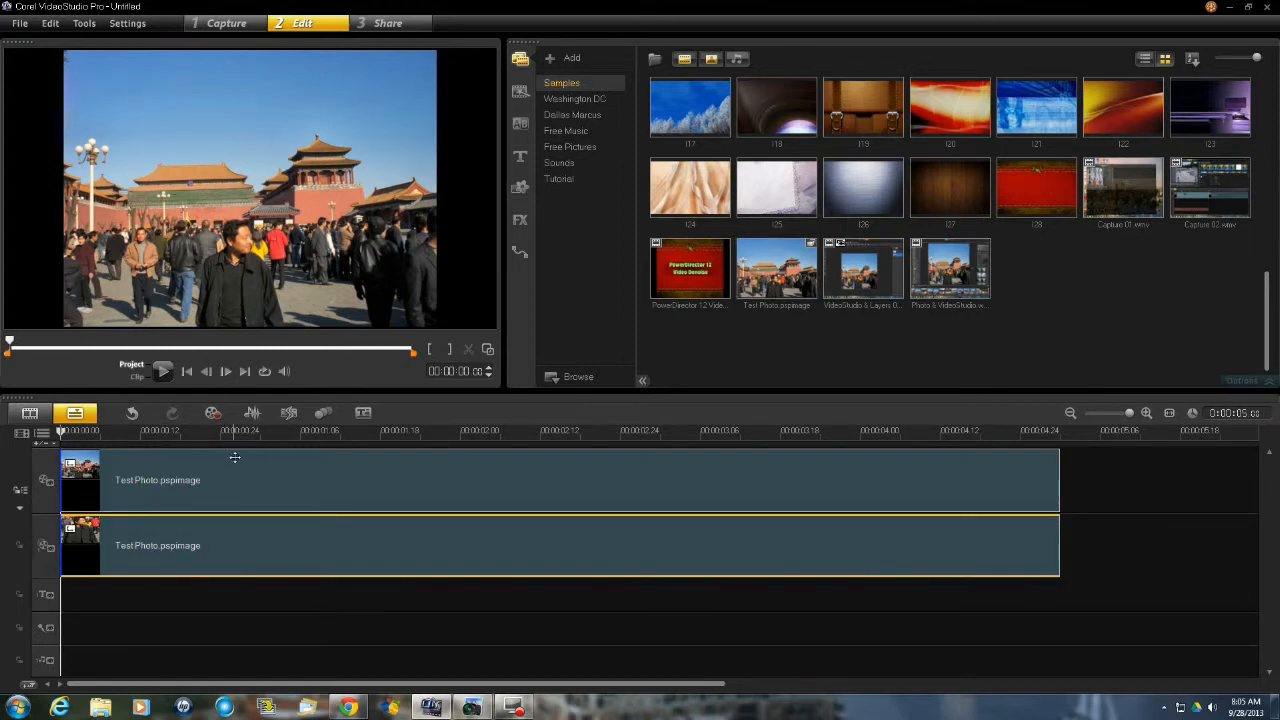
{"action": "left_click", "coordinate": [1093, 474]}
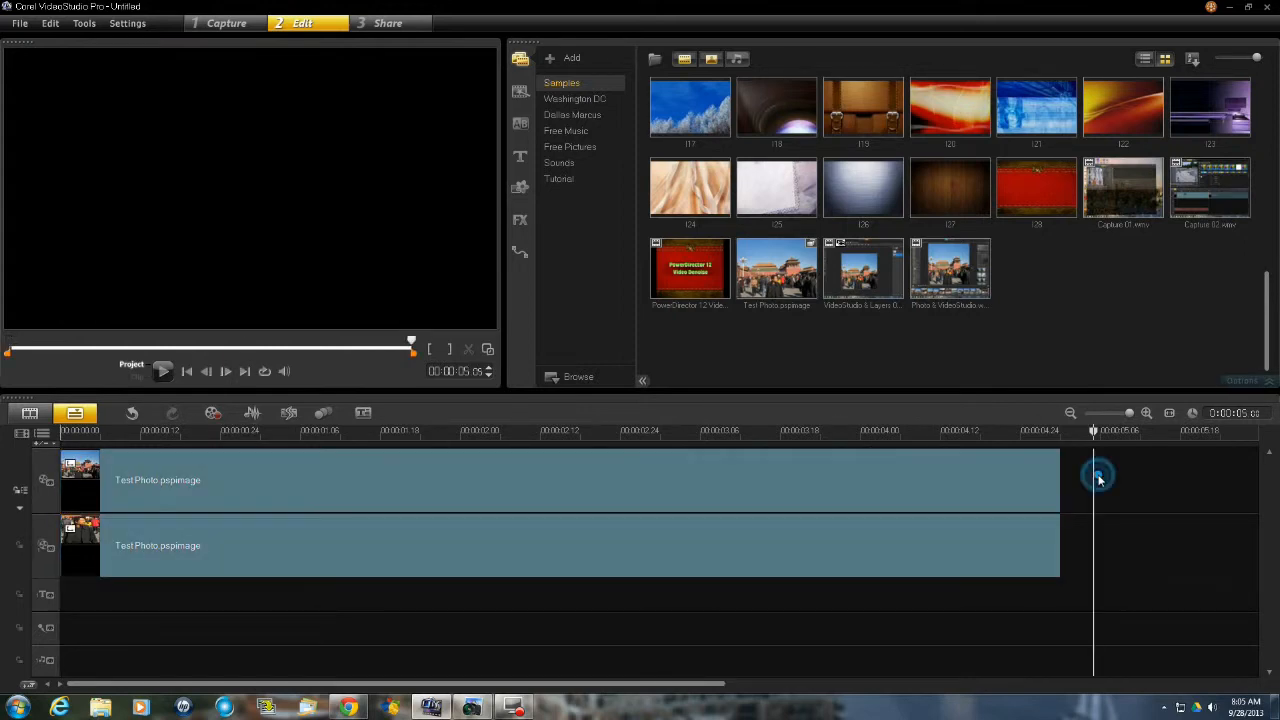
{"action": "left_click", "coordinate": [434, 494]}
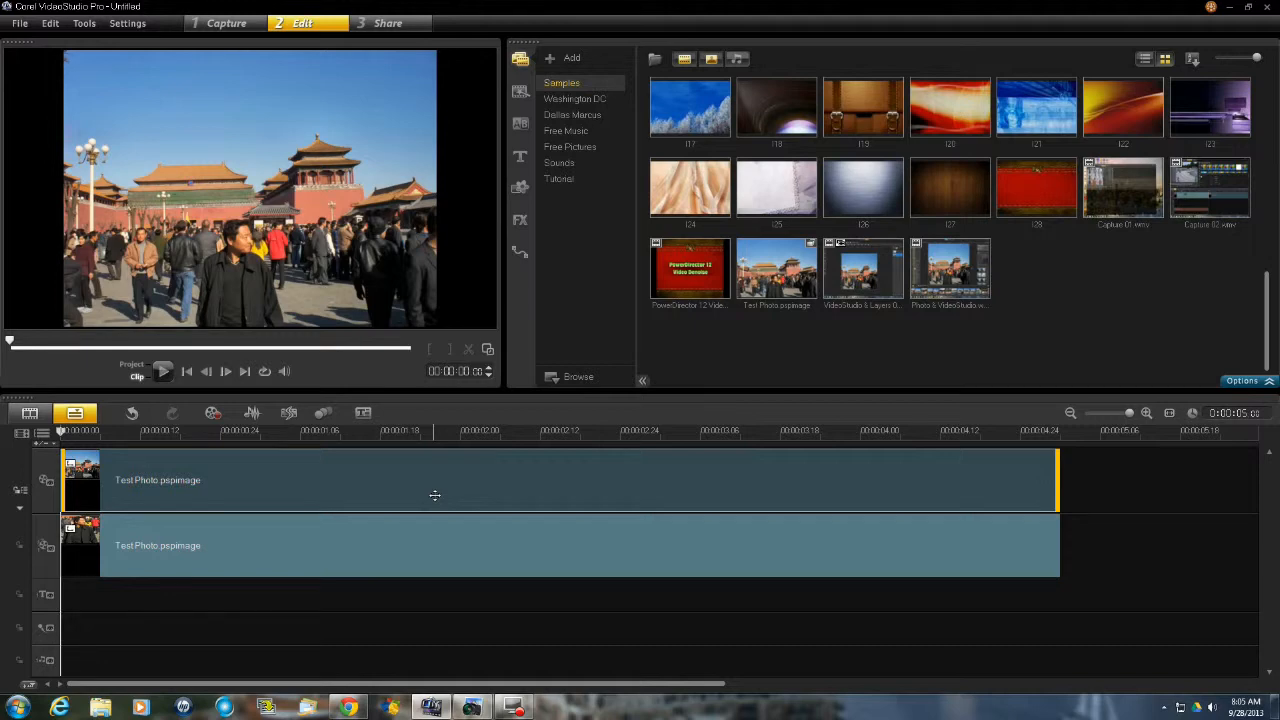
{"action": "left_click", "coordinate": [390, 548]}
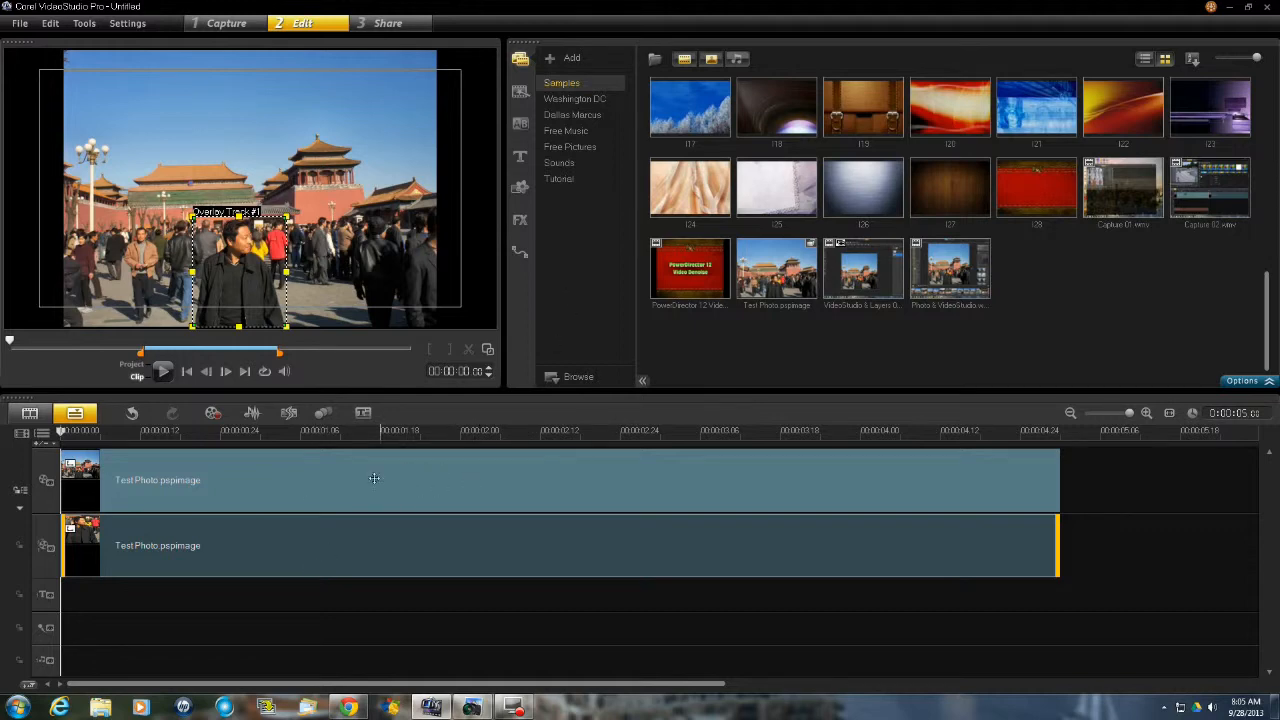
Customize the overlay clip's motion so the man starts enlarged at about size X 48, Y 77 and position X -5, Y -22.
{"action": "right_click", "coordinate": [286, 551]}
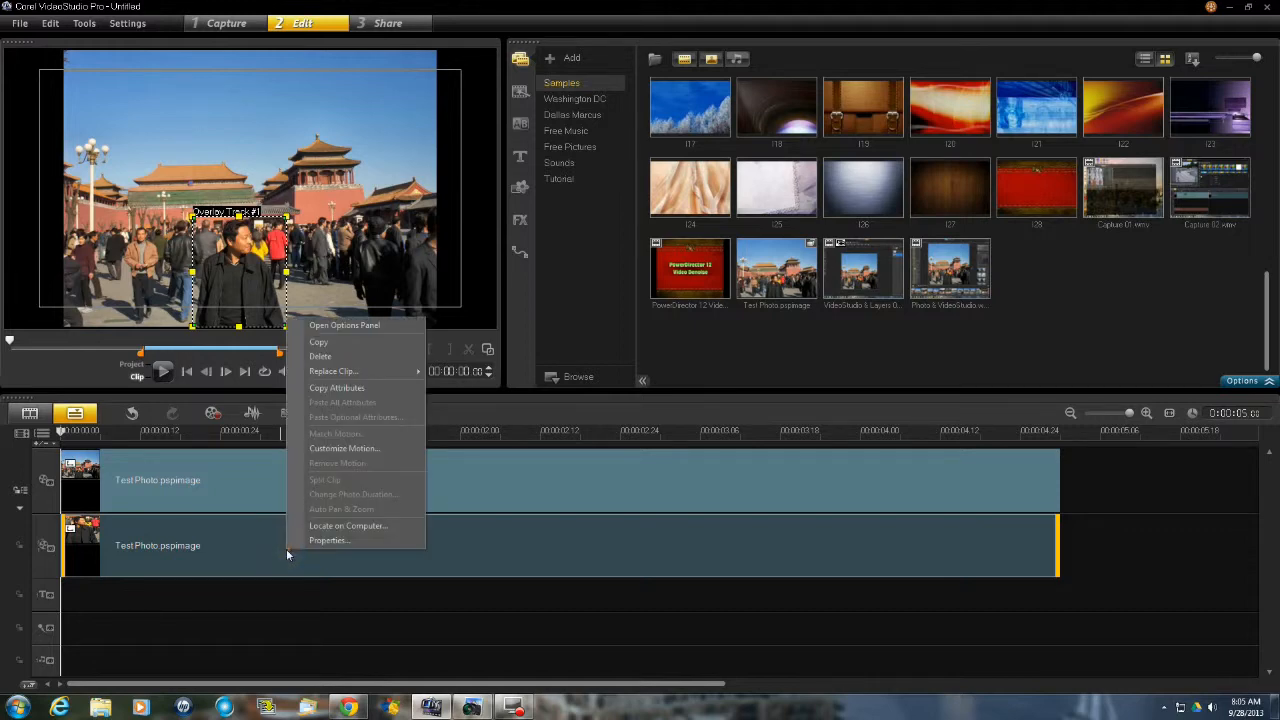
{"action": "left_click", "coordinate": [321, 449]}
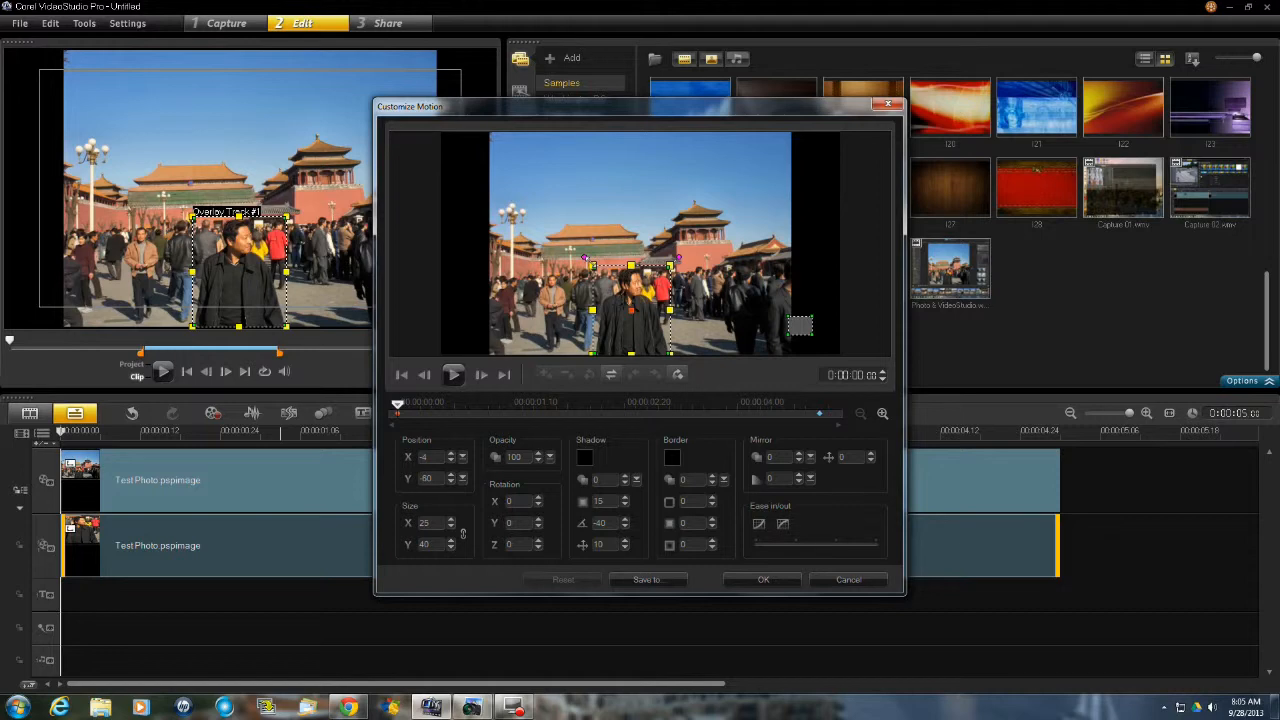
{"action": "left_click_drag", "start_coordinate": [591, 265], "coordinate": [472, 180]}
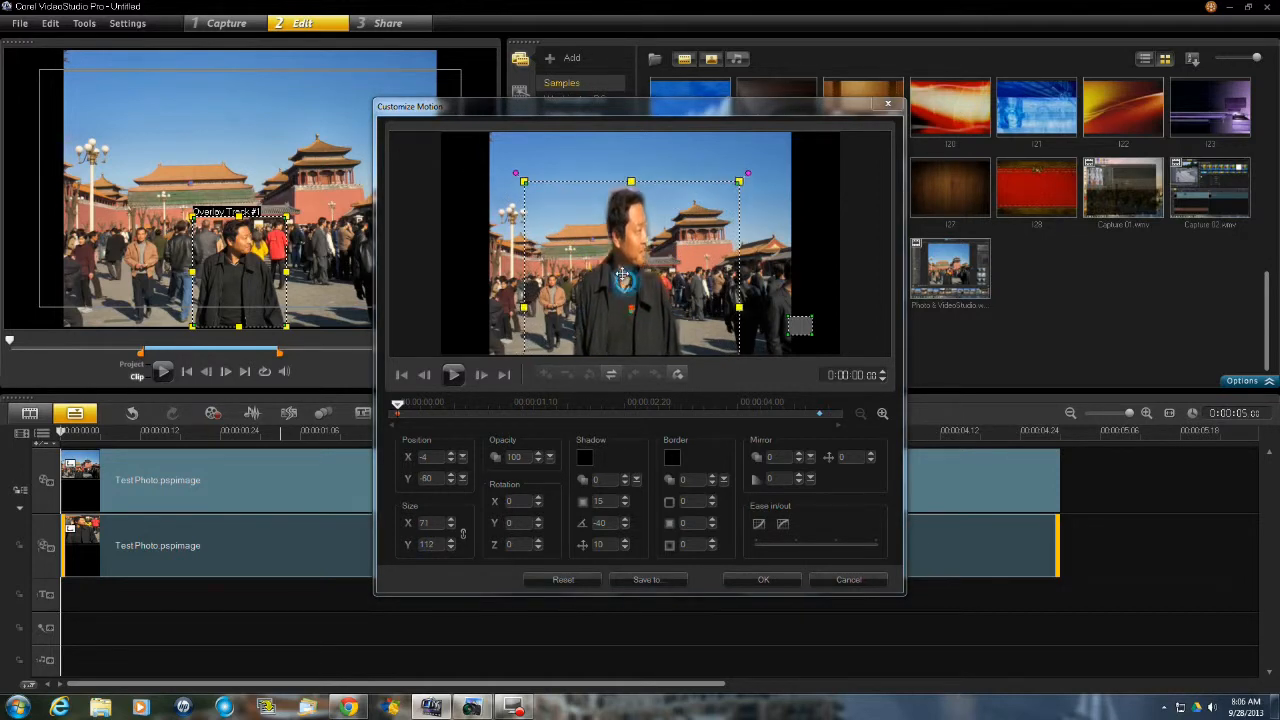
{"action": "left_click_drag", "start_coordinate": [622, 273], "coordinate": [622, 233]}
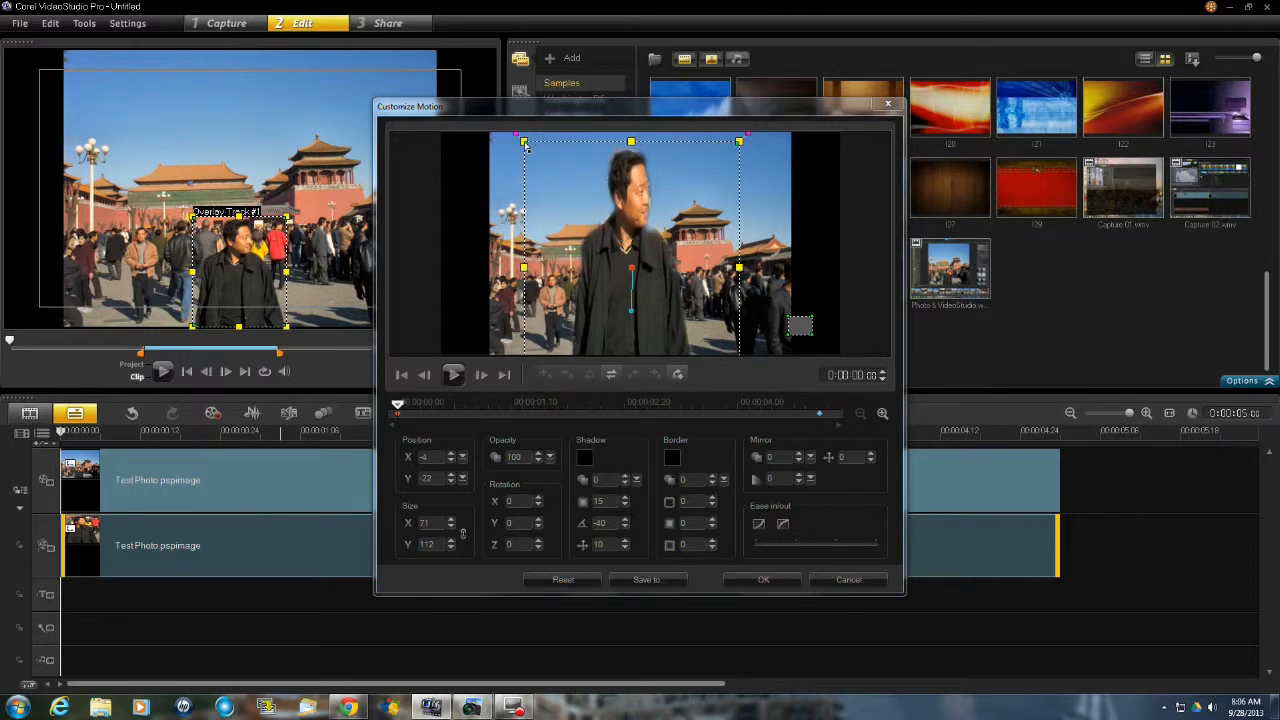
{"action": "left_click_drag", "start_coordinate": [524, 143], "coordinate": [557, 181]}
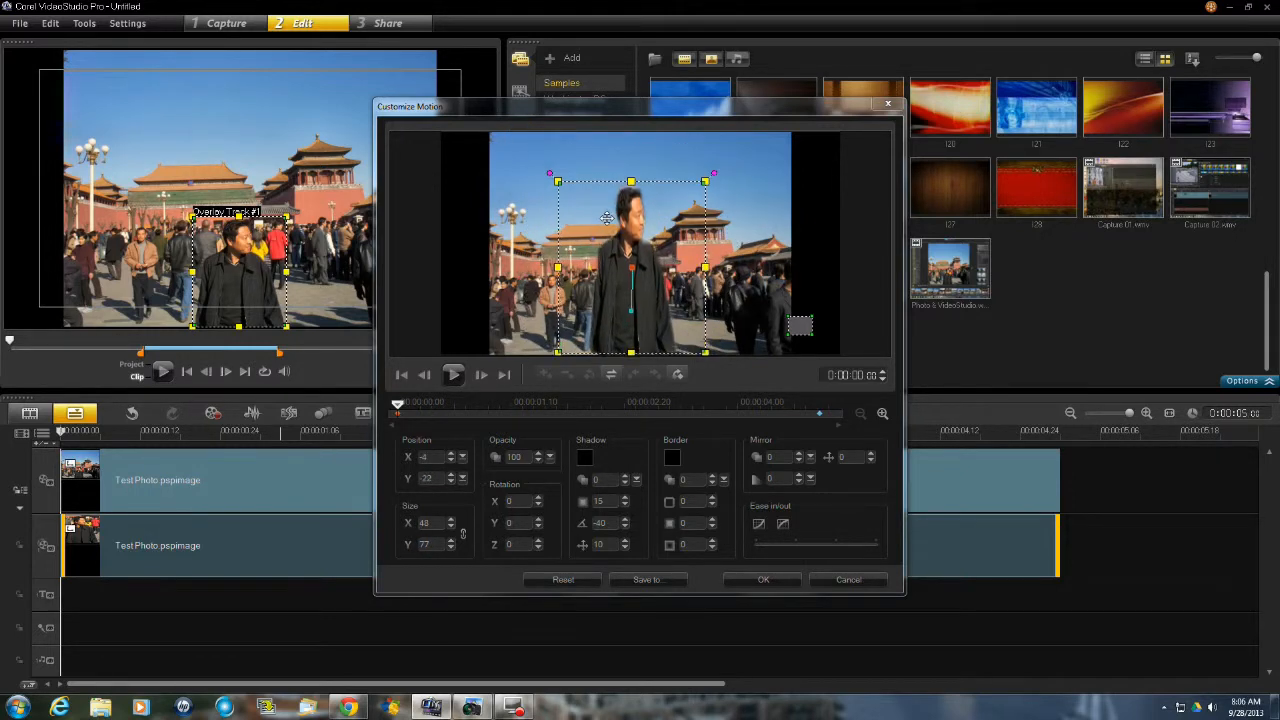
{"action": "left_click_drag", "start_coordinate": [606, 217], "coordinate": [604, 217]}
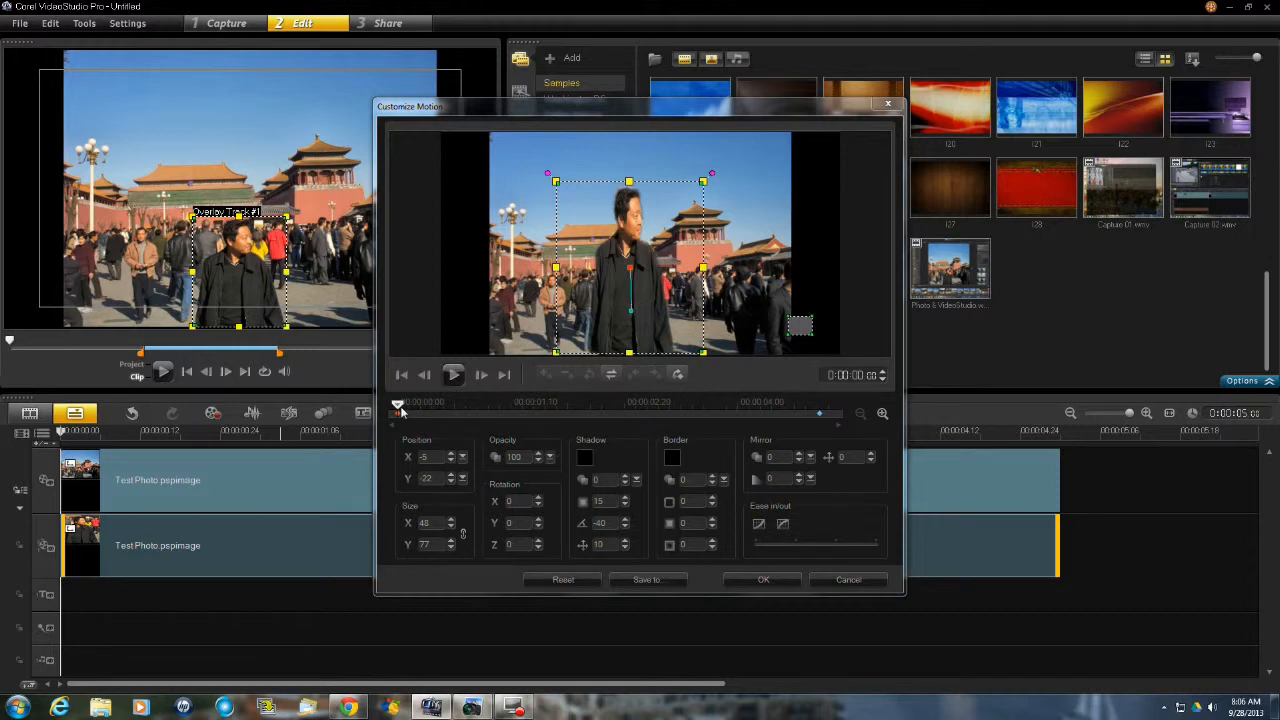
Check the overlay motion through to its last frame and add a keyframe at 0:00:03.24.
{"action": "left_click_drag", "start_coordinate": [398, 405], "coordinate": [835, 440]}
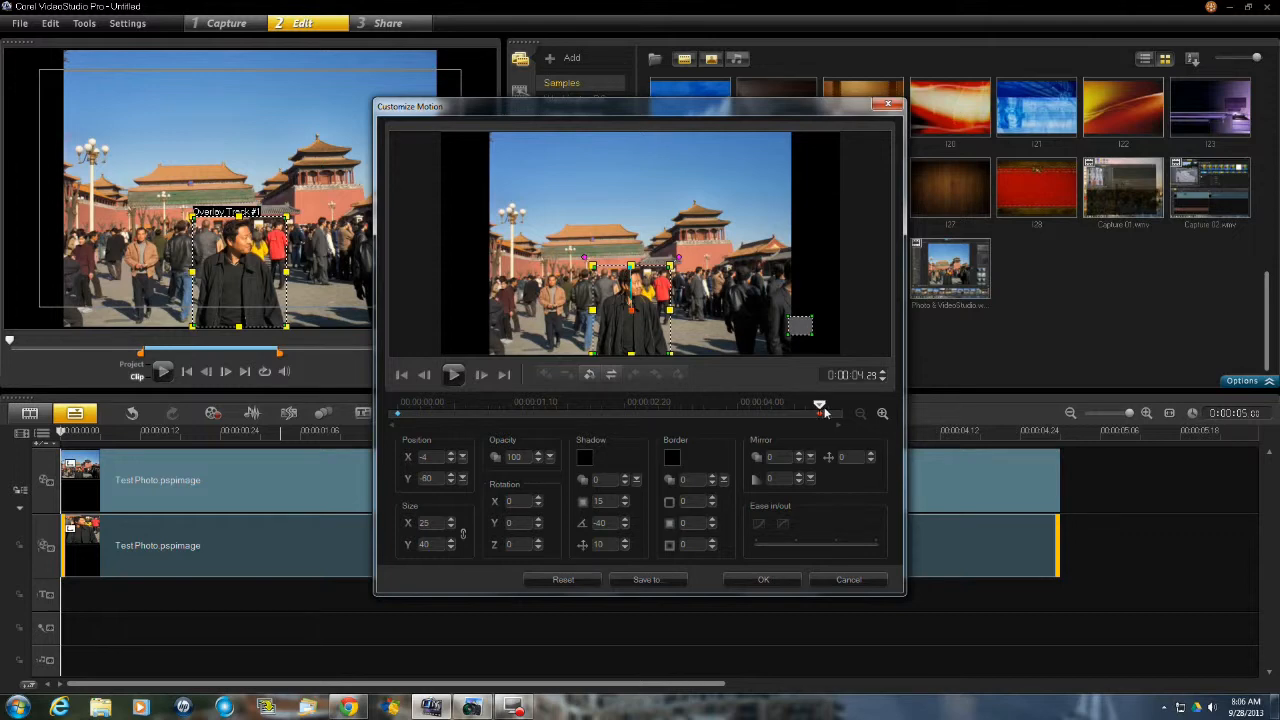
{"action": "left_click_drag", "start_coordinate": [821, 409], "coordinate": [720, 418]}
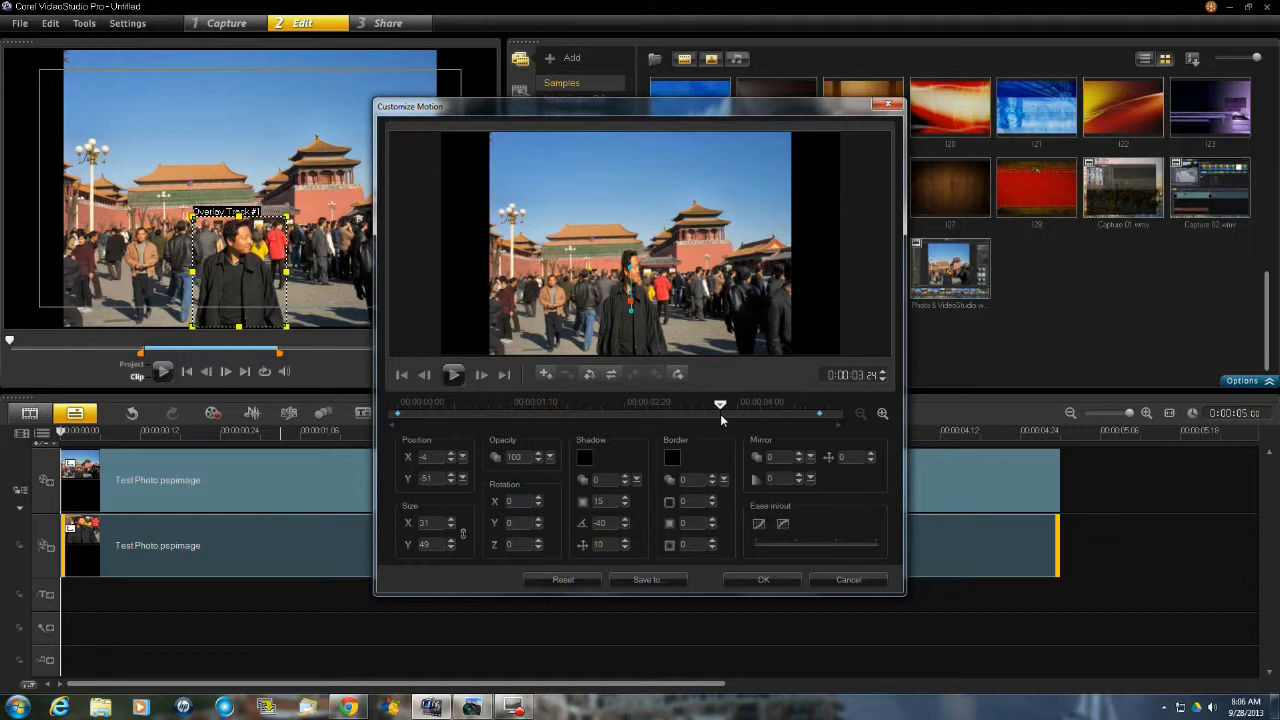
{"action": "left_click", "coordinate": [546, 375]}
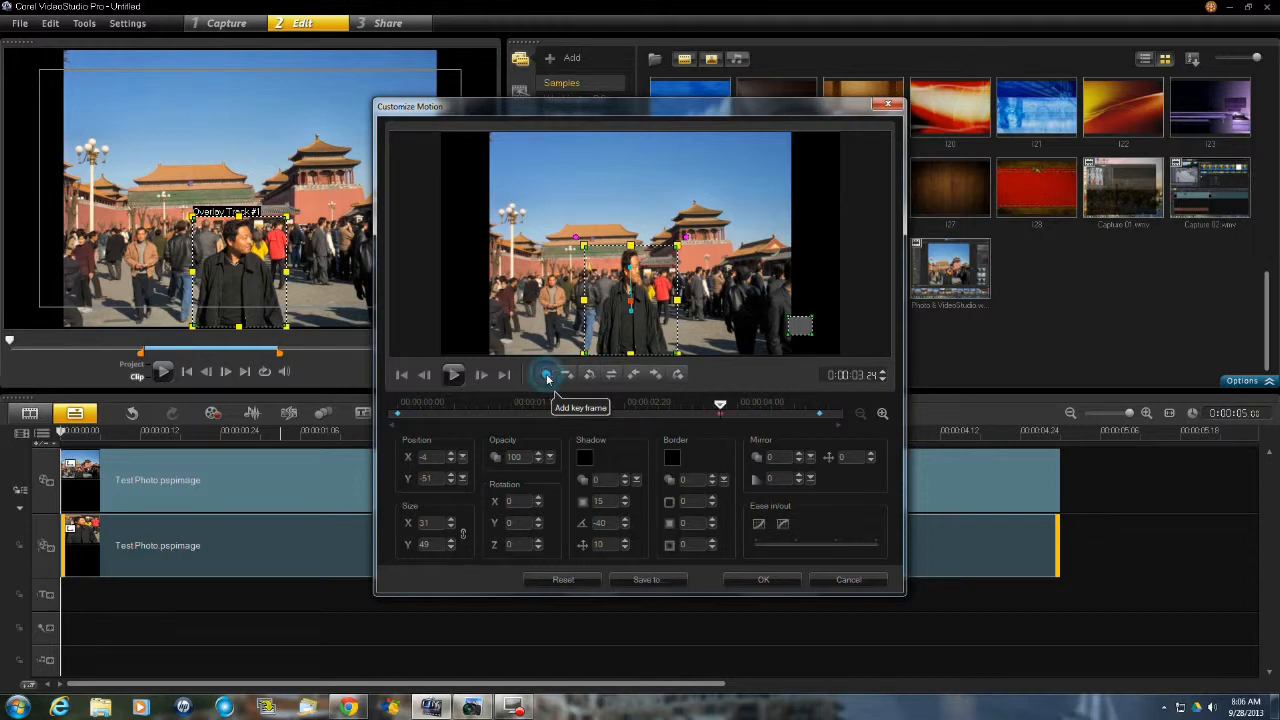
Copy the final motion keyframe's settings onto the keyframe at 0:00:03.24, check the ending, and apply the custom motion.
{"action": "left_click", "coordinate": [821, 418]}
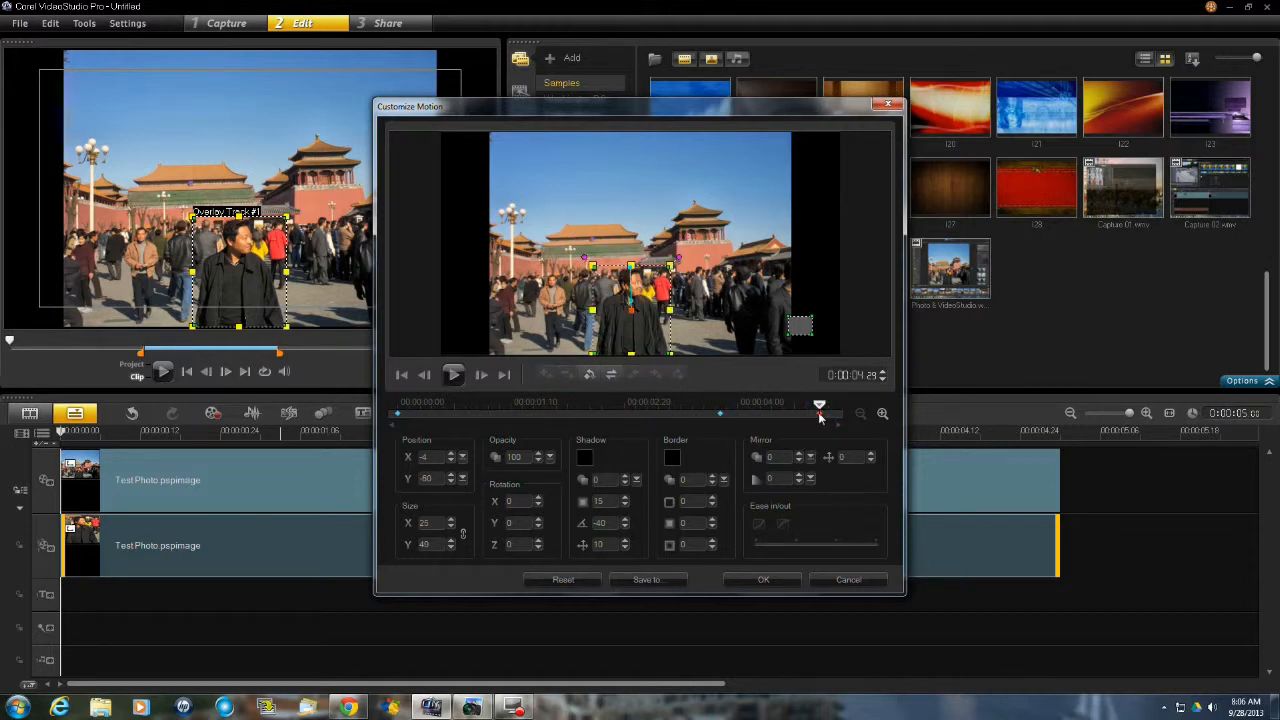
{"action": "right_click", "coordinate": [820, 417]}
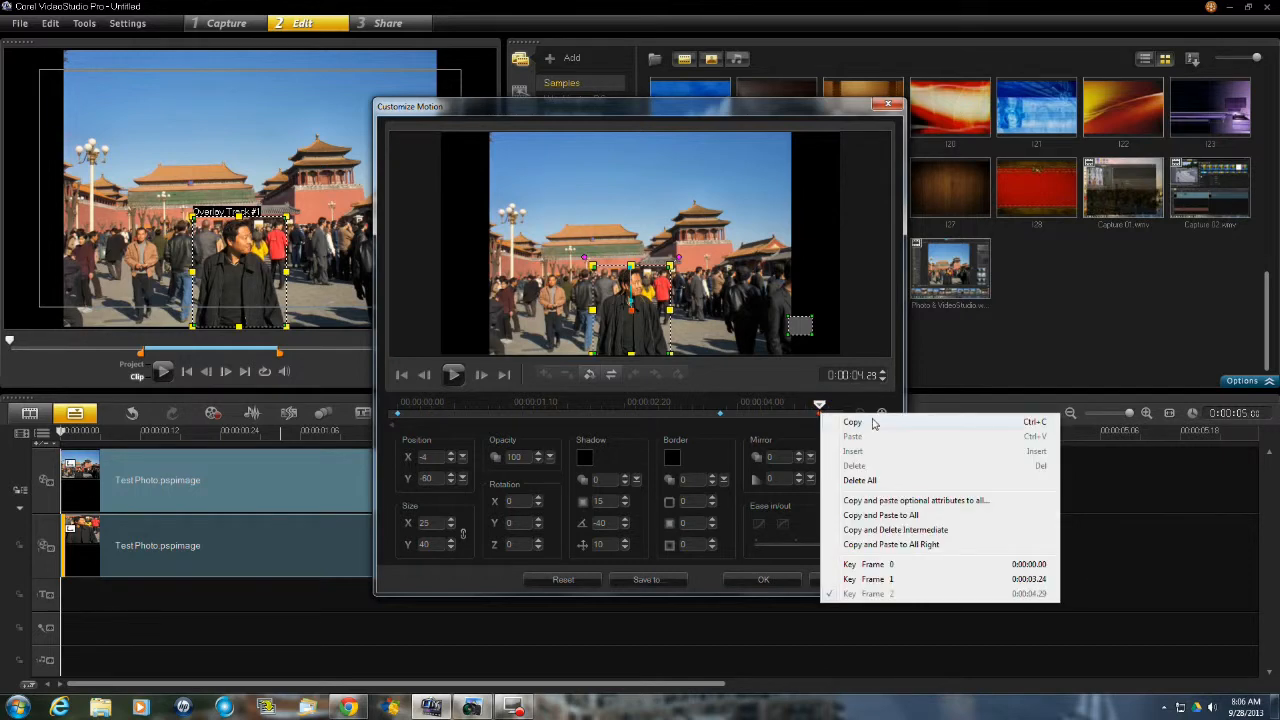
{"action": "left_click", "coordinate": [865, 422]}
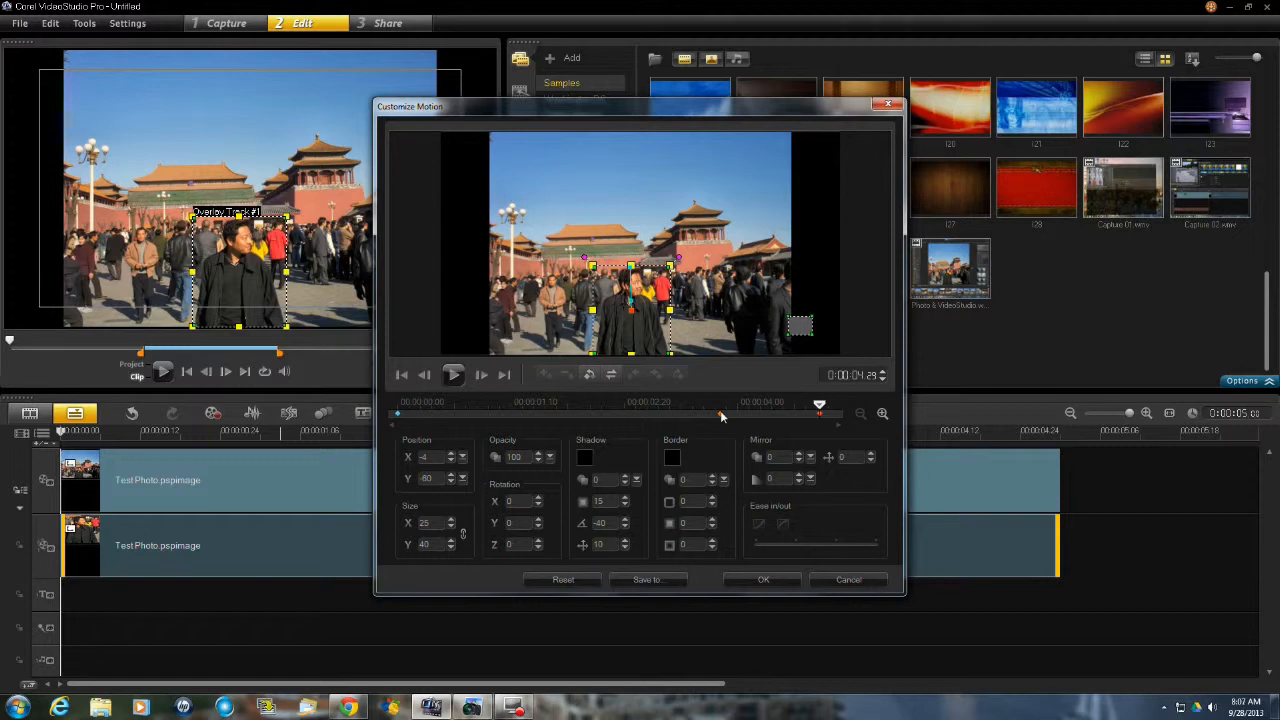
{"action": "left_click", "coordinate": [590, 376]}
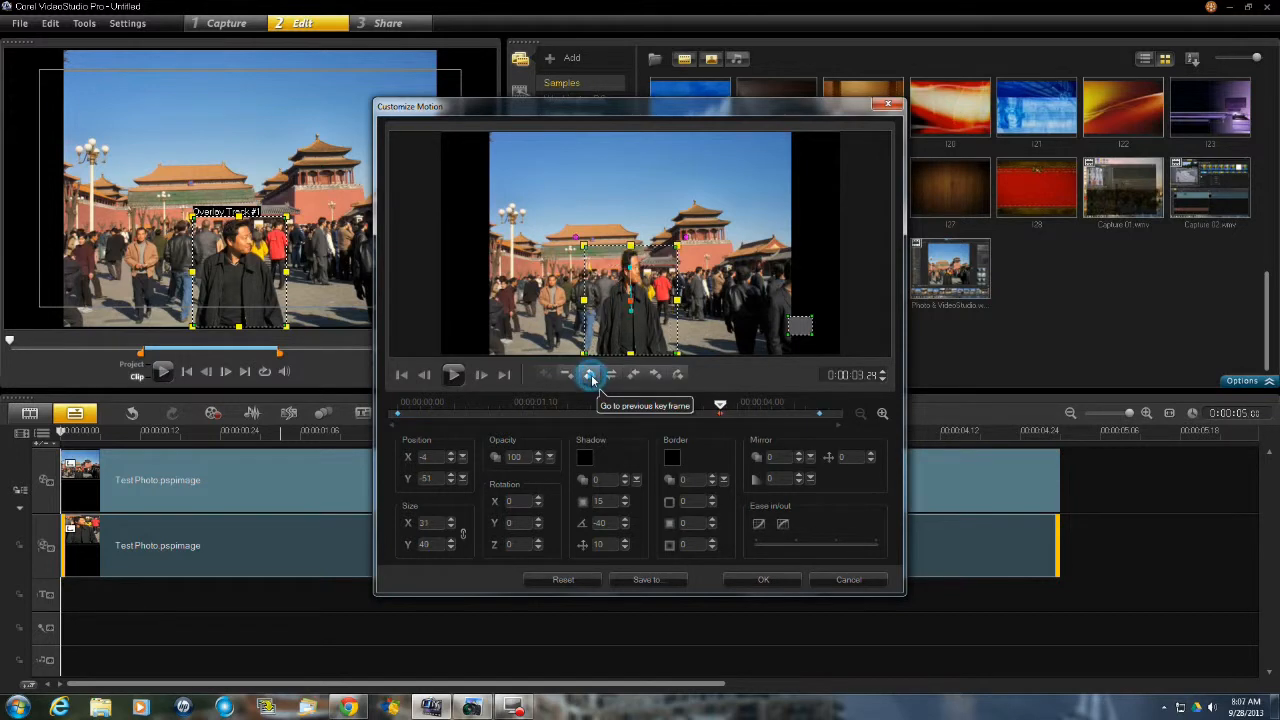
{"action": "right_click", "coordinate": [718, 415]}
{"action": "left_click", "coordinate": [752, 443]}
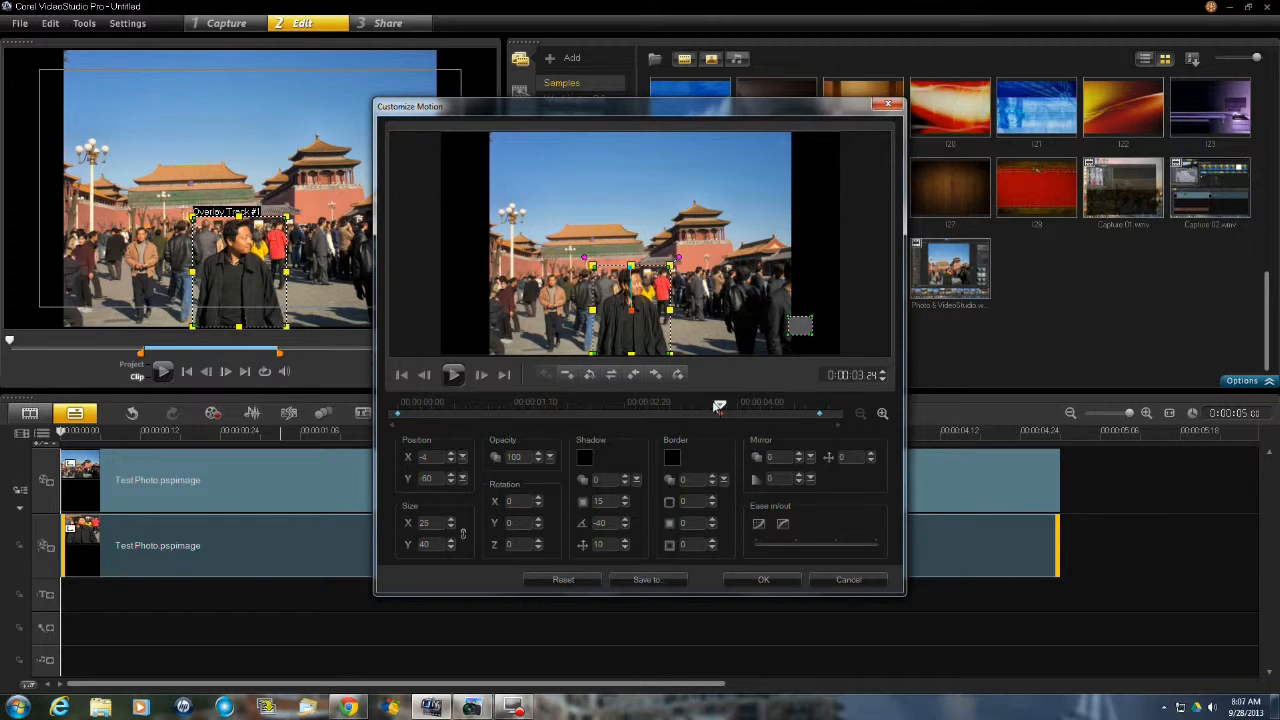
{"action": "left_click_drag", "start_coordinate": [720, 406], "coordinate": [822, 440]}
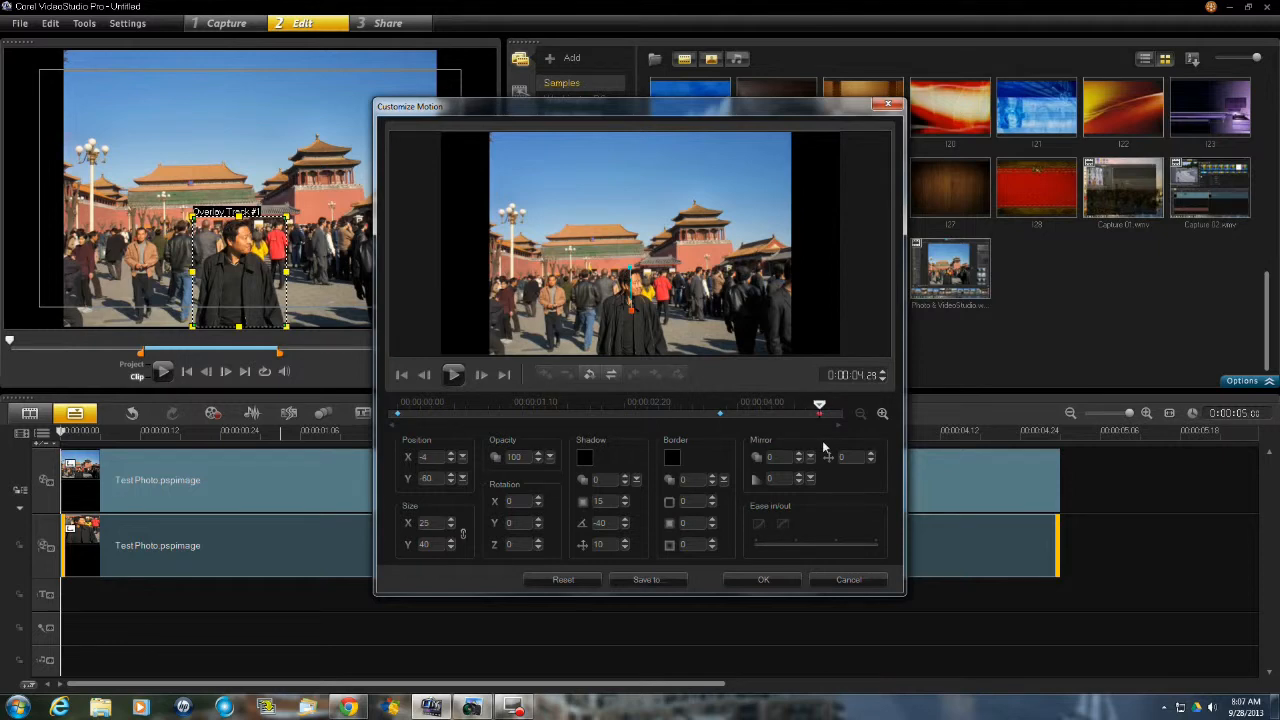
{"action": "left_click", "coordinate": [751, 583]}
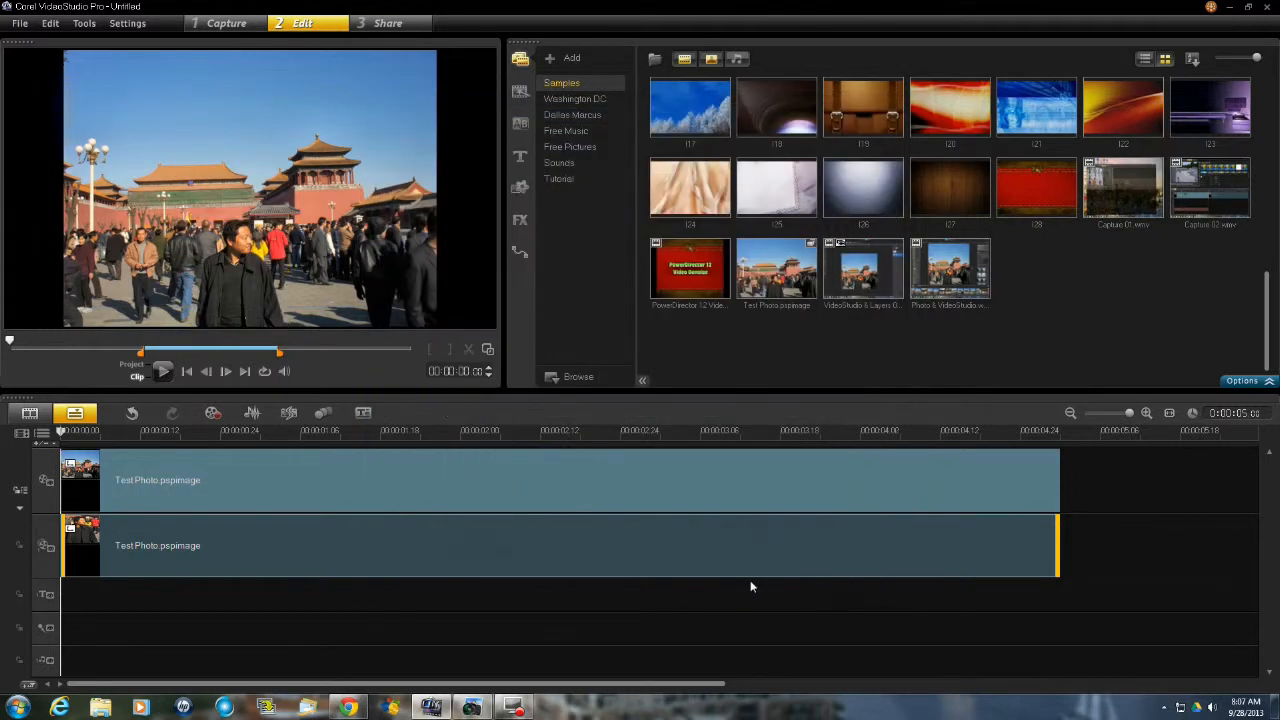
Play the whole project from the start to preview the overlay motion, and return to the beginning.
{"action": "left_click", "coordinate": [185, 369]}
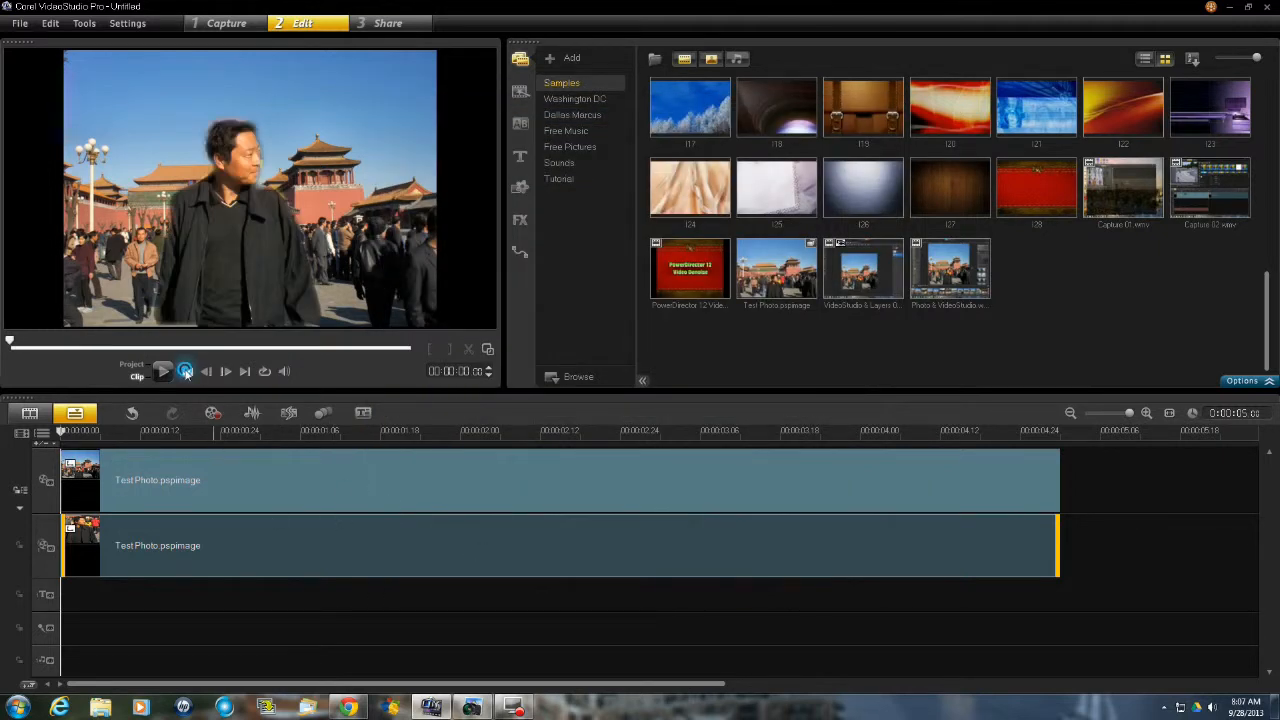
{"action": "left_click", "coordinate": [145, 367]}
{"action": "left_click", "coordinate": [162, 371]}
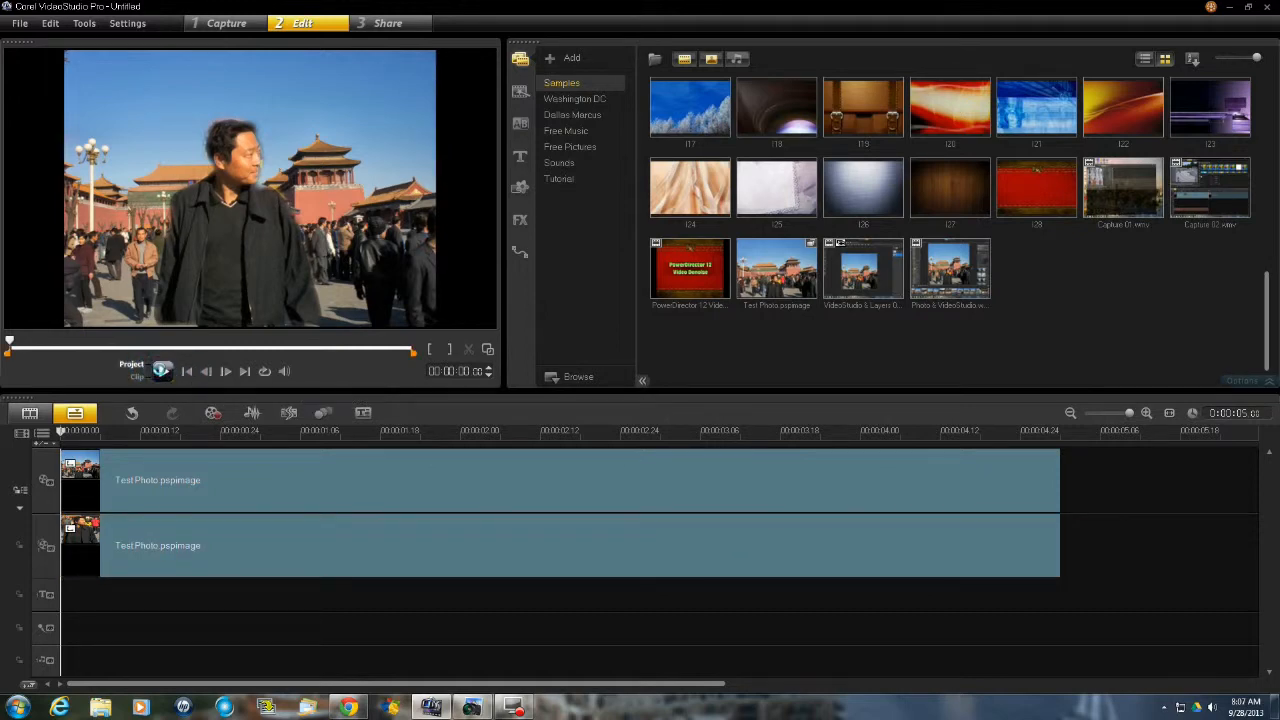
{"action": "left_click", "coordinate": [162, 371]}
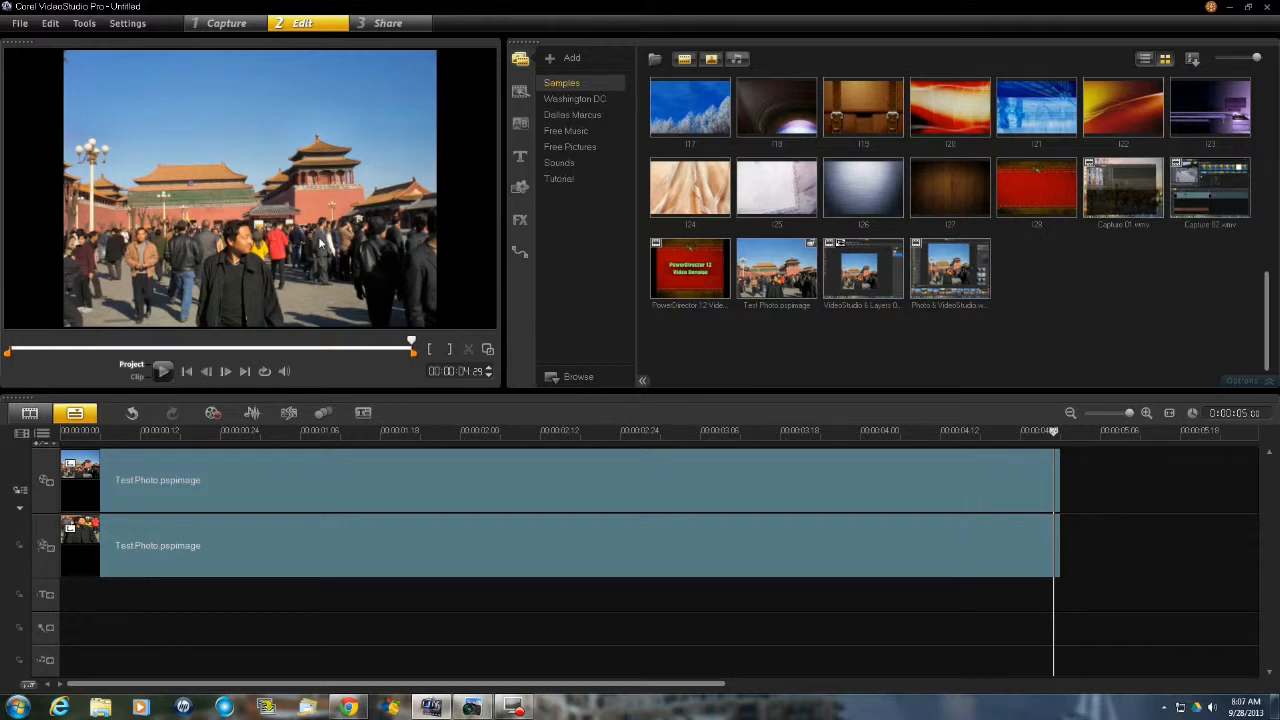
{"action": "left_click", "coordinate": [187, 373]}
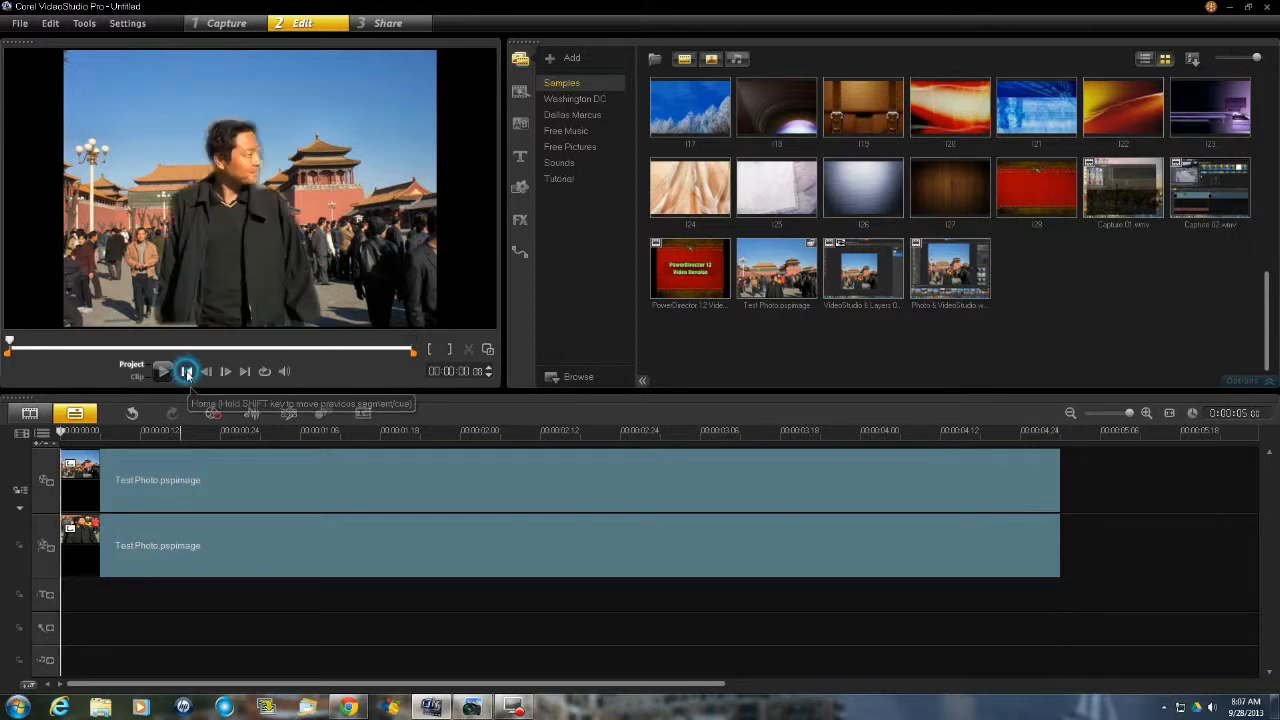
Apply the Soft Focus filter to the background photo clip on the video track.
{"action": "left_click", "coordinate": [201, 466]}
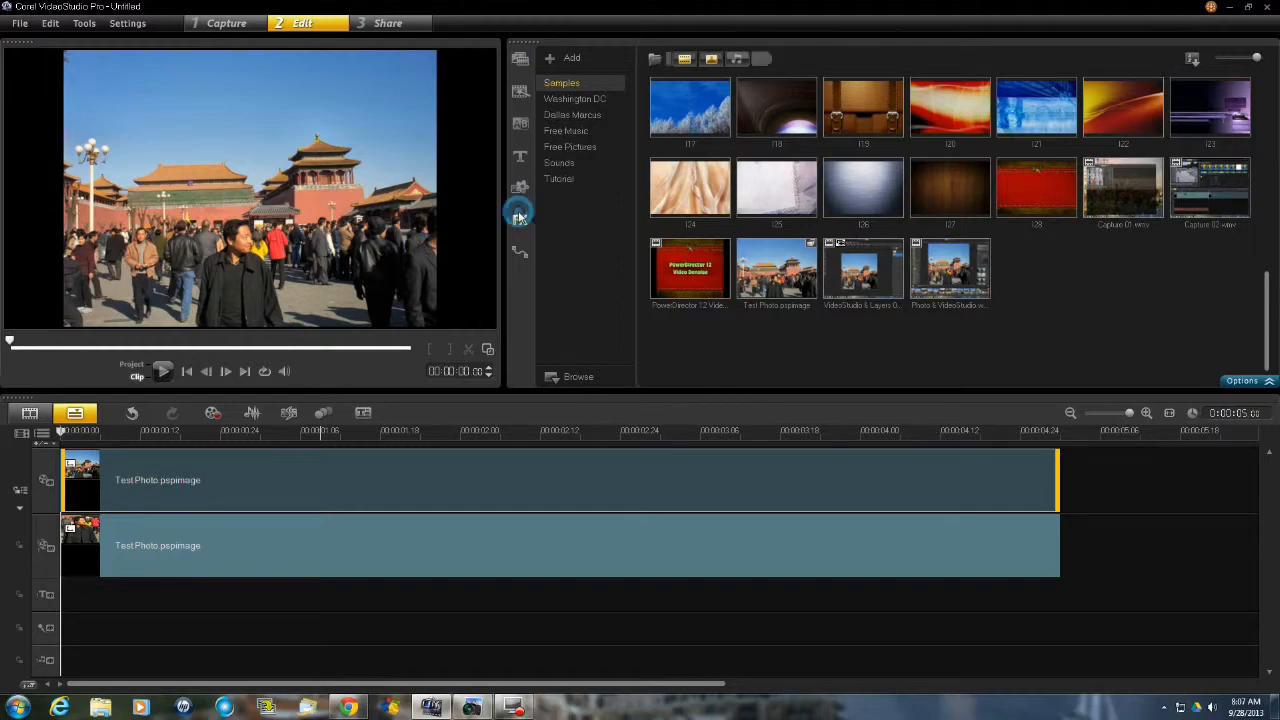
{"action": "left_click", "coordinate": [520, 219]}
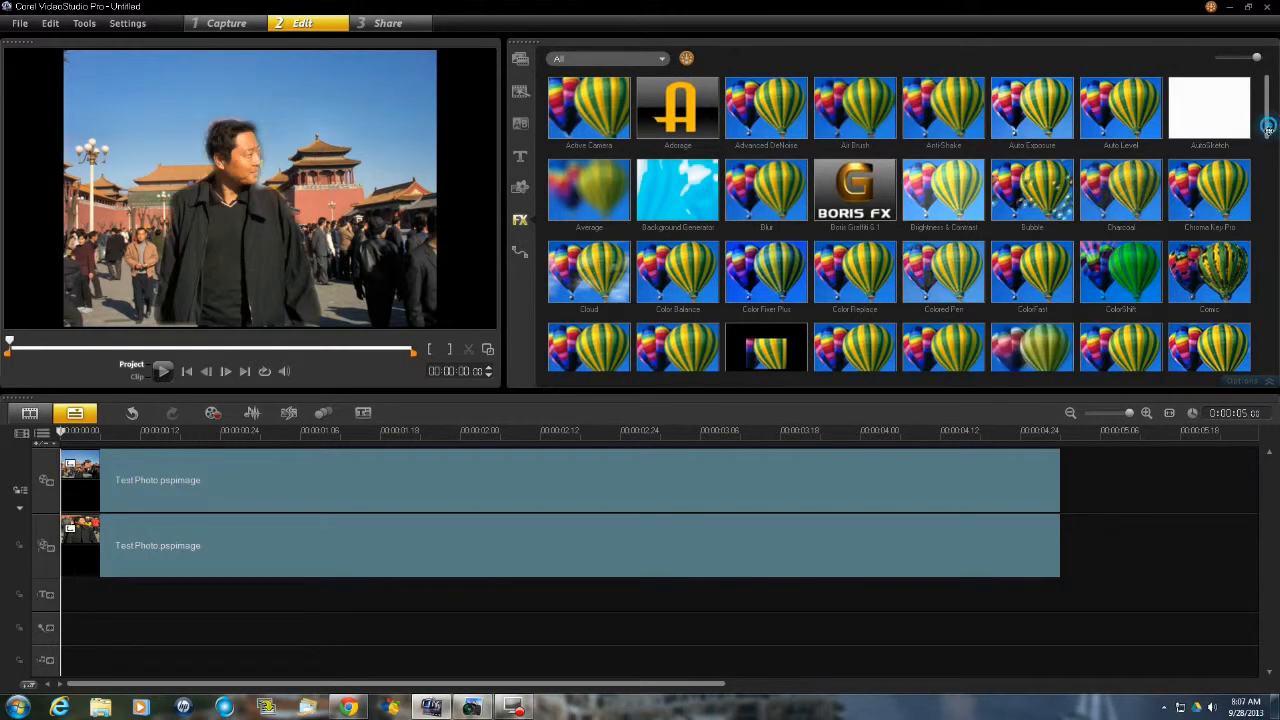
{"action": "left_click_drag", "start_coordinate": [1266, 118], "coordinate": [1260, 316]}
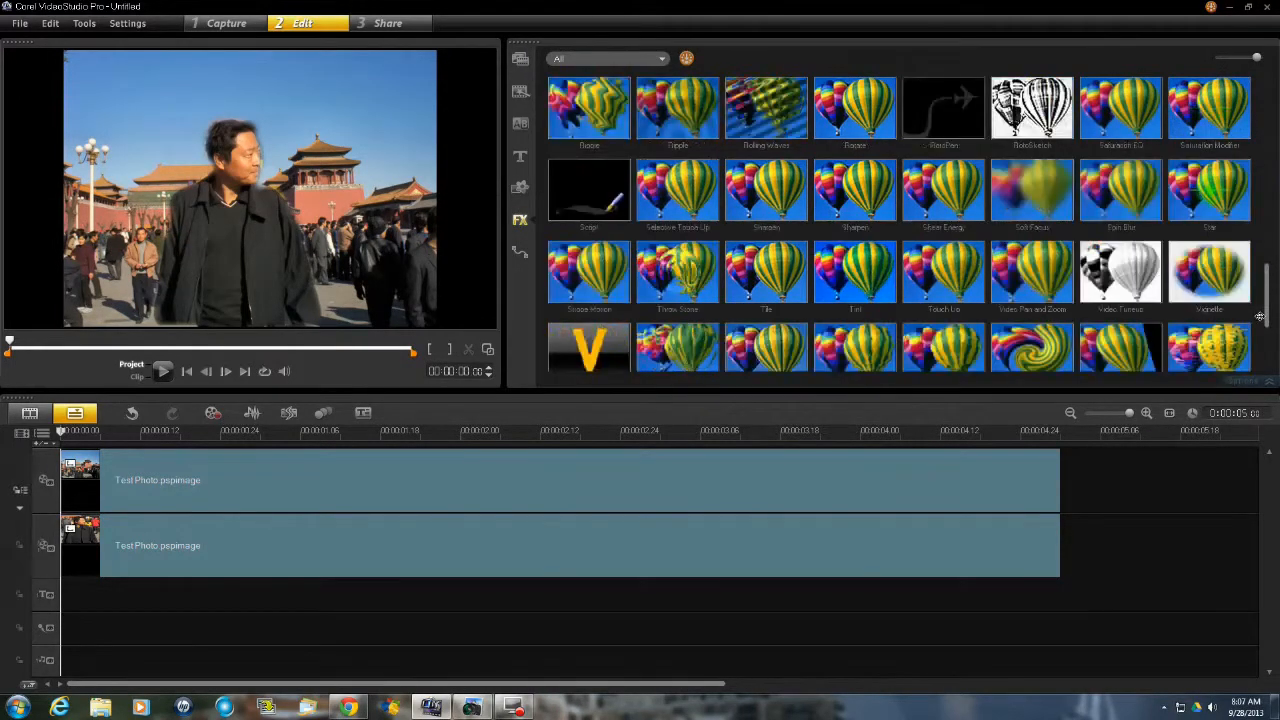
{"action": "left_click", "coordinate": [1022, 182]}
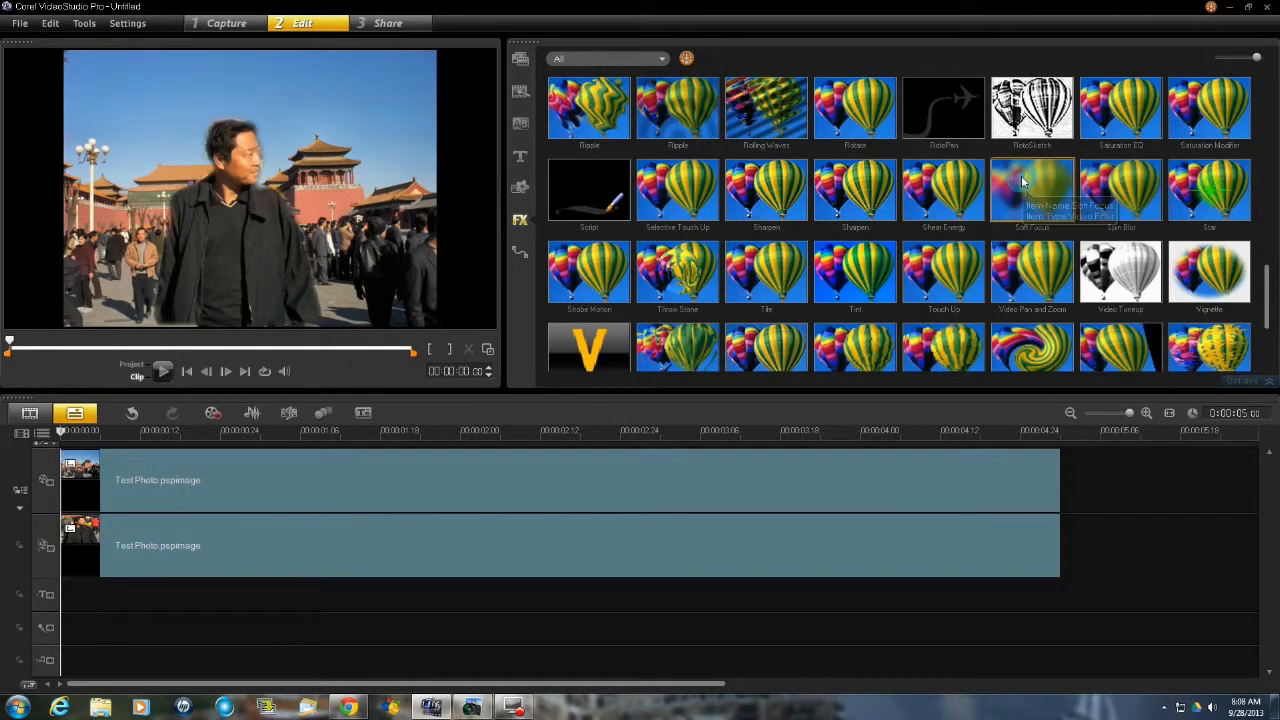
{"action": "left_click_drag", "start_coordinate": [1022, 182], "coordinate": [397, 458]}
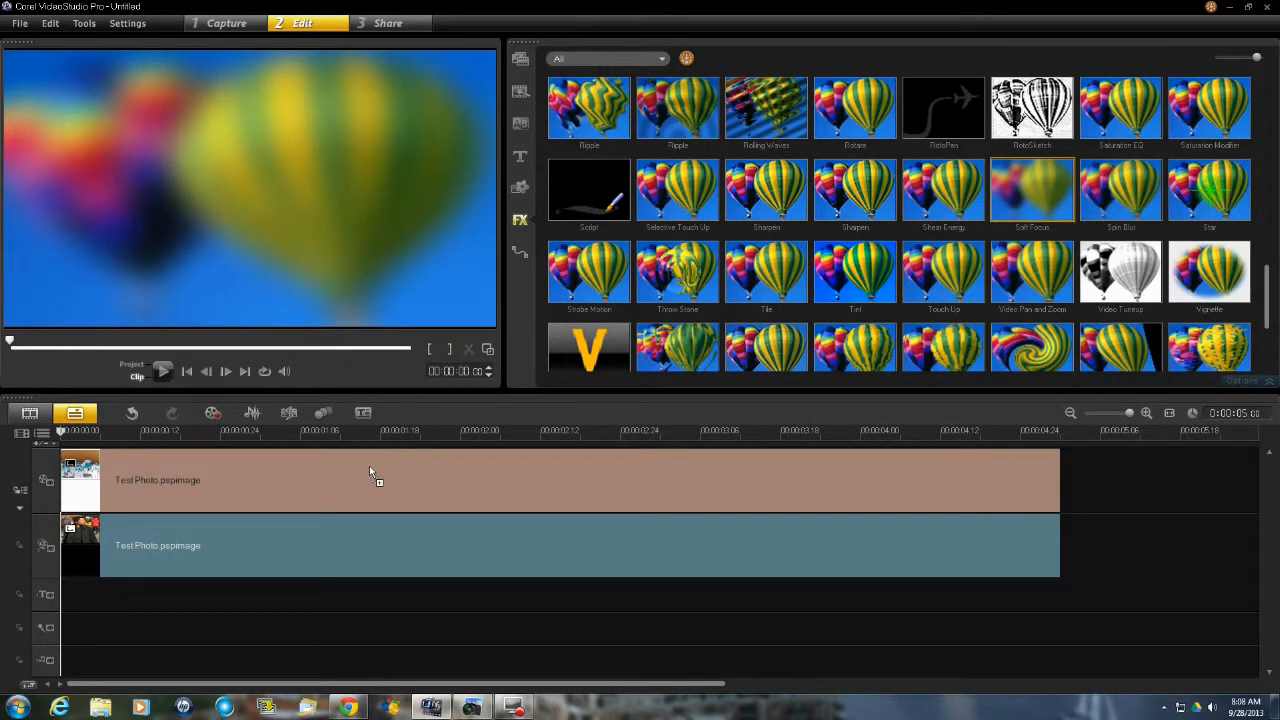
{"action": "left_click", "coordinate": [370, 468]}
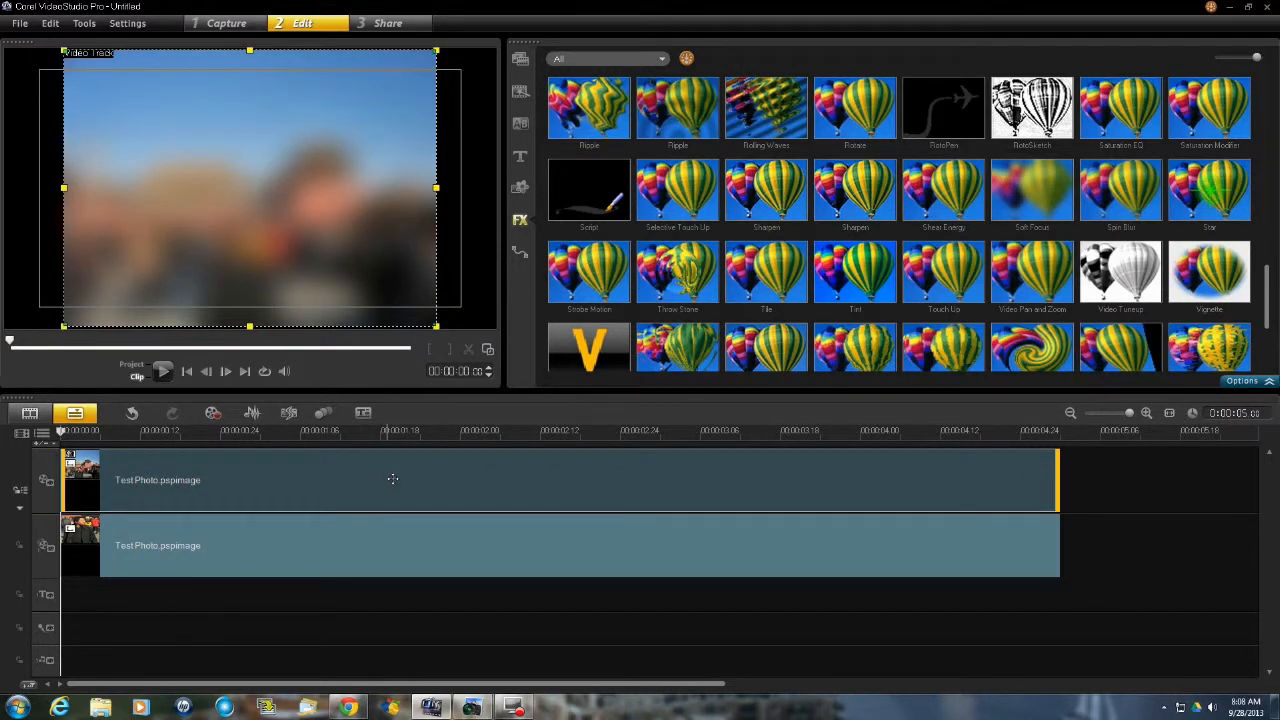
Open the background clip's Soft Focus customization and set Blur to about 23.2 at the first frame.
{"action": "left_click_drag", "start_coordinate": [392, 479], "coordinate": [392, 479]}
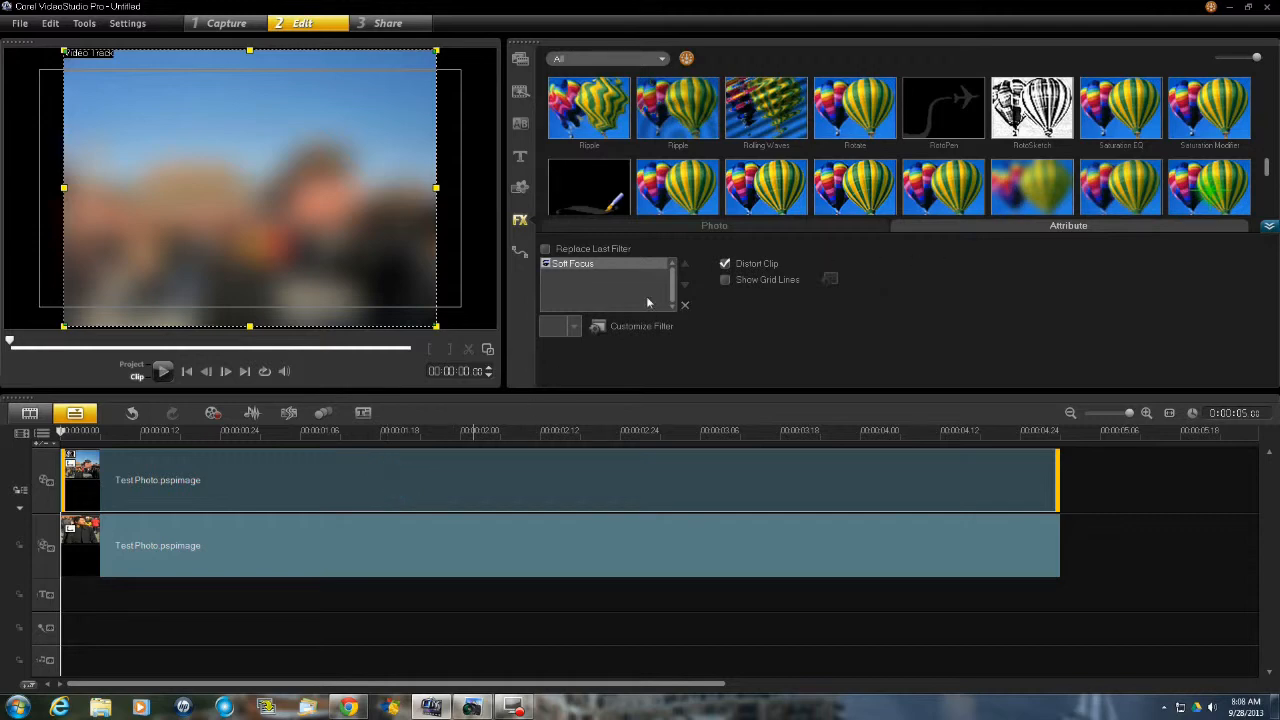
{"action": "left_click", "coordinate": [645, 325]}
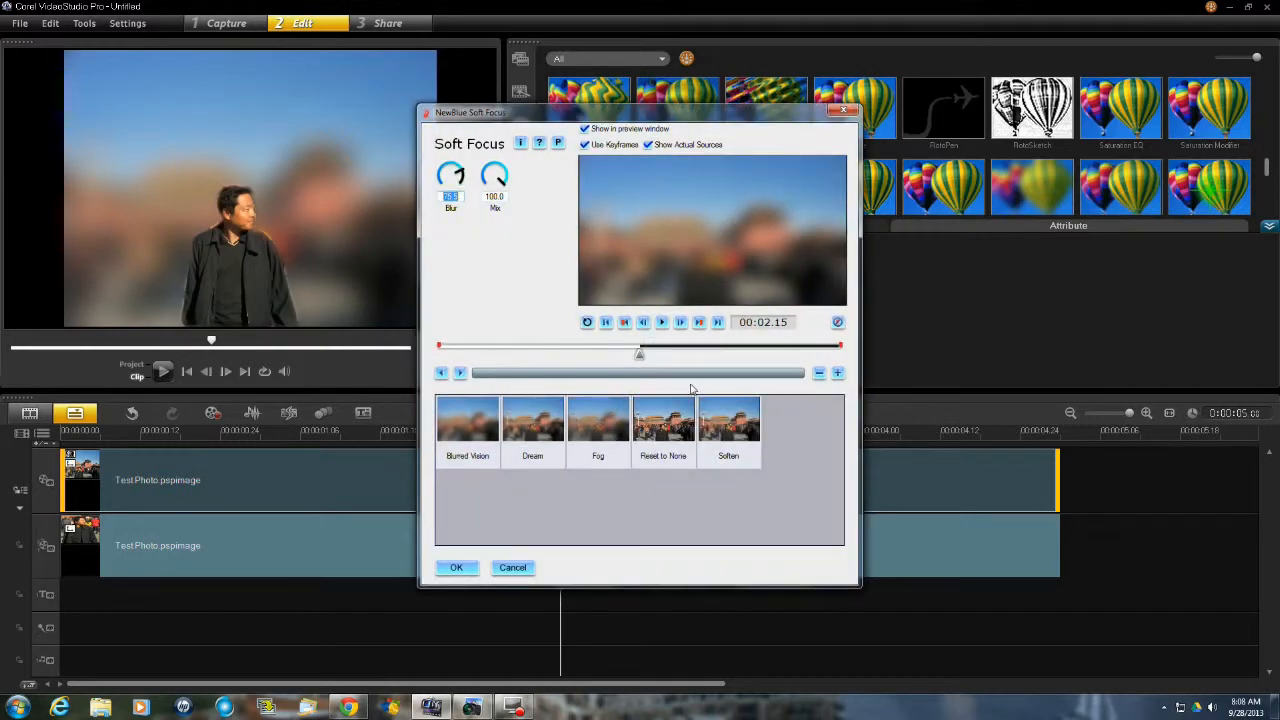
{"action": "left_click_drag", "start_coordinate": [637, 360], "coordinate": [437, 369]}
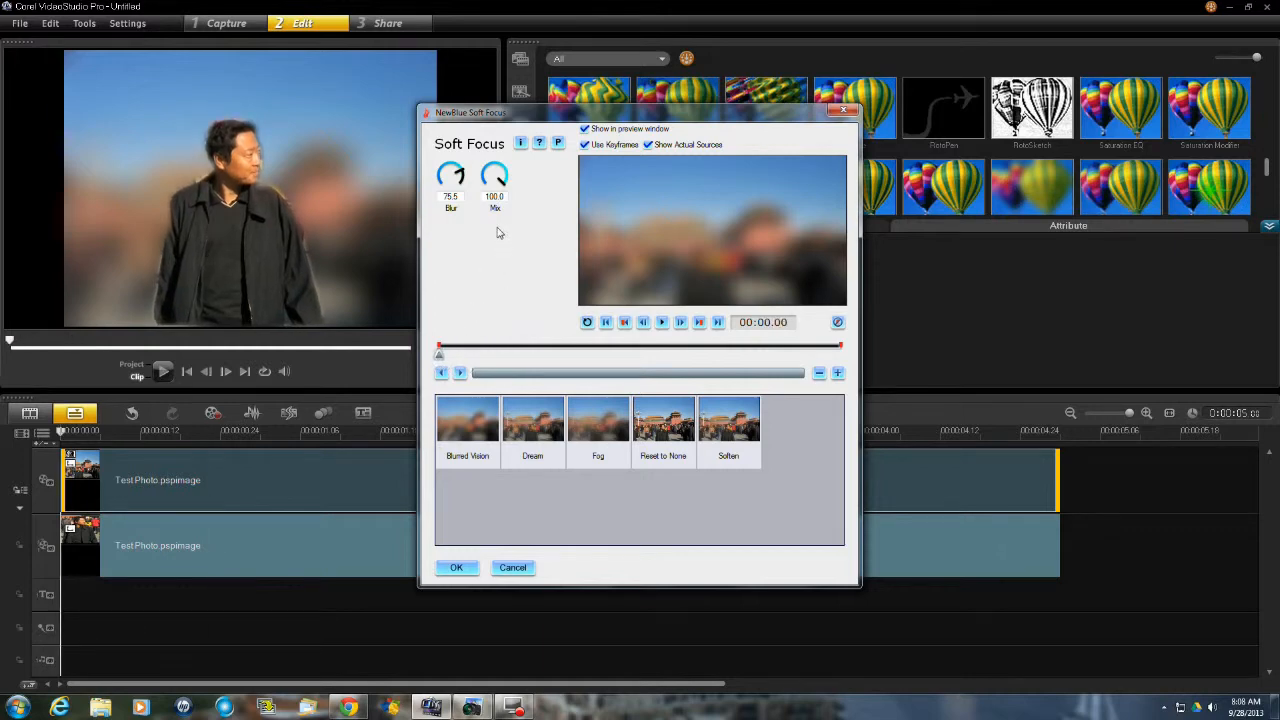
{"action": "left_click_drag", "start_coordinate": [457, 177], "coordinate": [441, 177]}
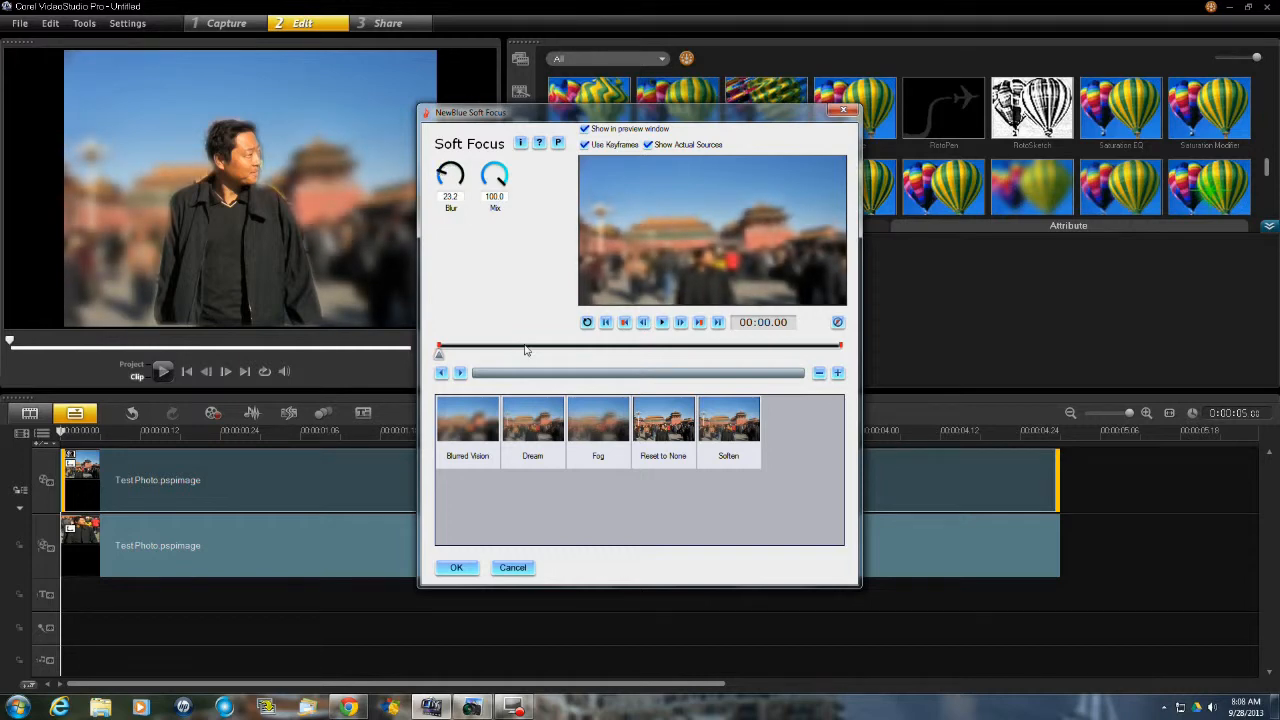
Set the Soft Focus Blur to 0 at the last frame and at 00:03.20, and apply the filter settings.
{"action": "mouse_move", "coordinate": [440, 355]}
{"action": "left_mouse_down"}
{"action": "mouse_move", "coordinate": [775, 368]}
{"action": "mouse_move", "coordinate": [852, 358]}
{"action": "left_mouse_up"}
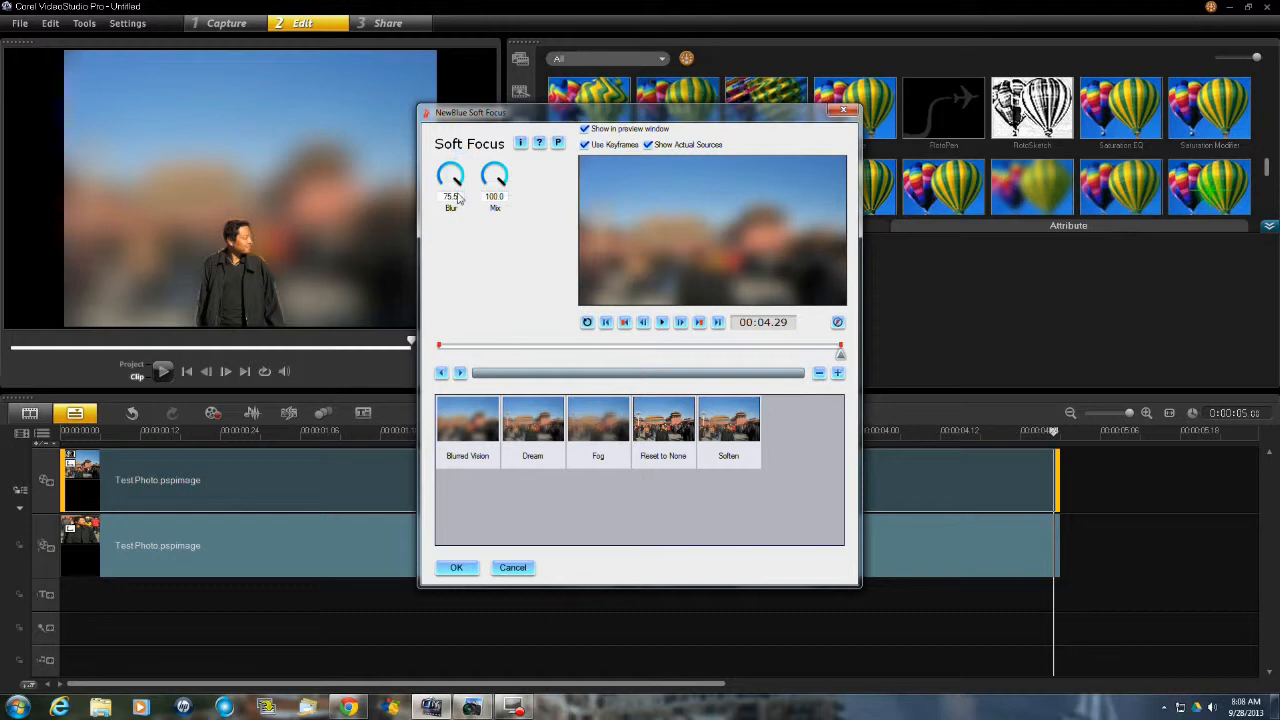
{"action": "mouse_move", "coordinate": [459, 198]}
{"action": "left_mouse_down"}
{"action": "mouse_move", "coordinate": [464, 178]}
{"action": "mouse_move", "coordinate": [437, 207]}
{"action": "left_mouse_up"}
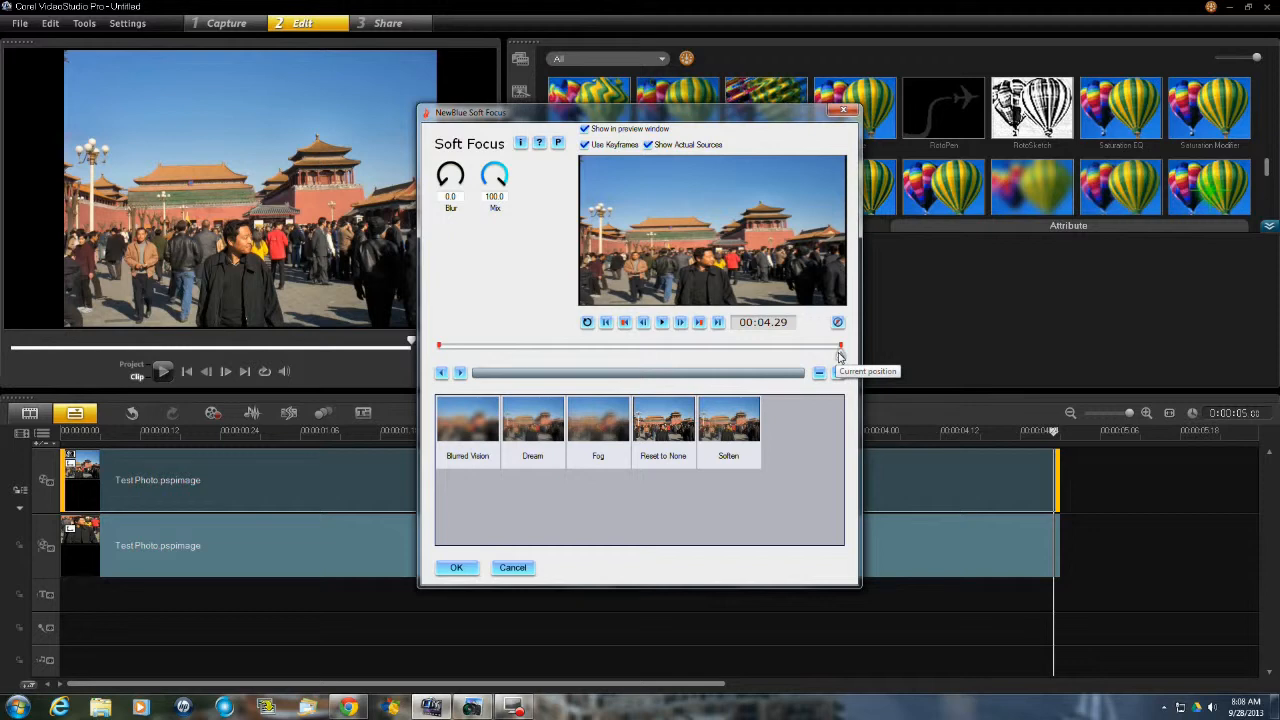
{"action": "left_click_drag", "start_coordinate": [840, 355], "coordinate": [735, 359]}
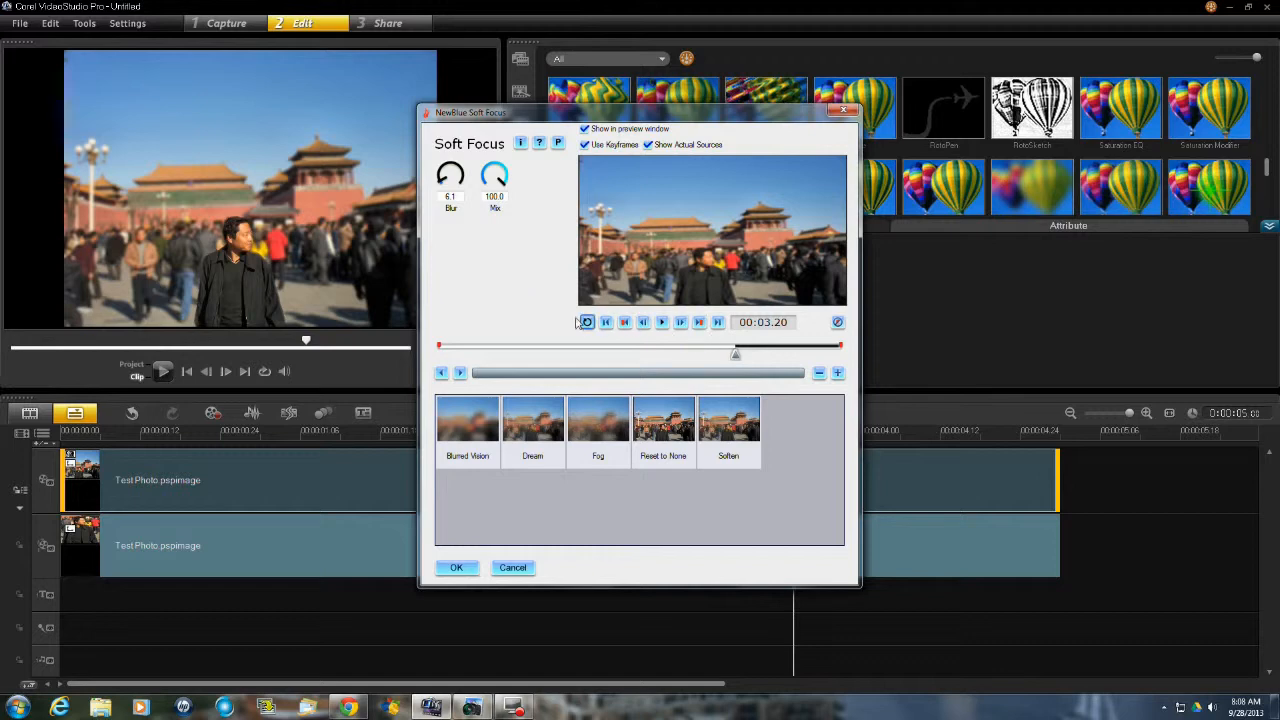
{"action": "left_click_drag", "start_coordinate": [443, 187], "coordinate": [446, 196]}
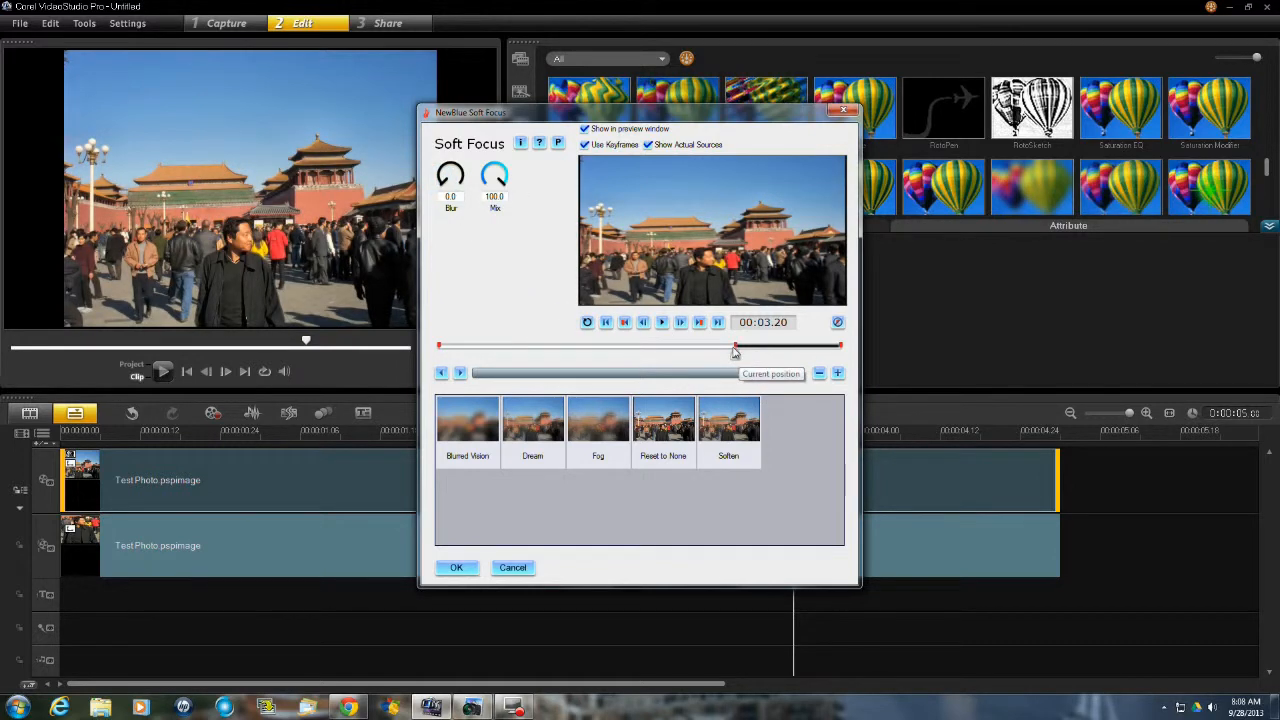
{"action": "mouse_move", "coordinate": [735, 350]}
{"action": "left_mouse_down"}
{"action": "mouse_move", "coordinate": [838, 360]}
{"action": "mouse_move", "coordinate": [736, 356]}
{"action": "left_mouse_up"}
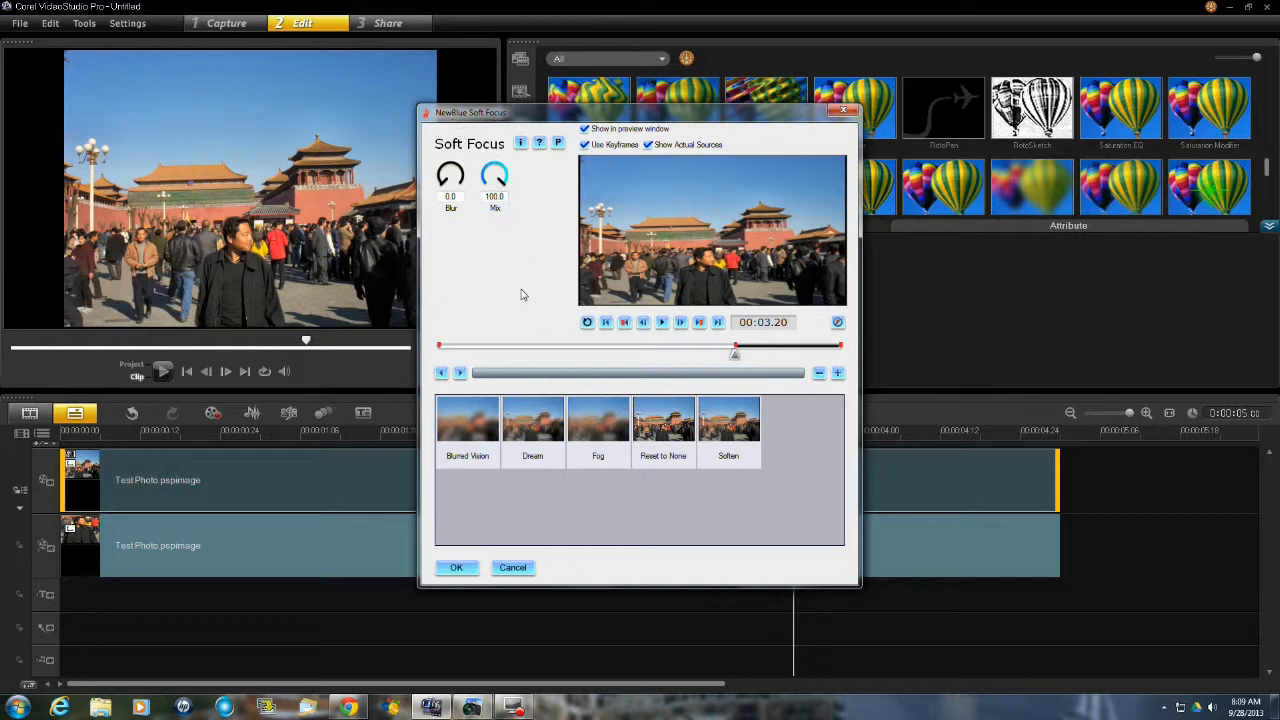
{"action": "left_click", "coordinate": [456, 569]}
Play the project from the start to preview the background blur together with the overlay motion.
{"action": "left_click", "coordinate": [186, 371]}
{"action": "left_click", "coordinate": [163, 372]}
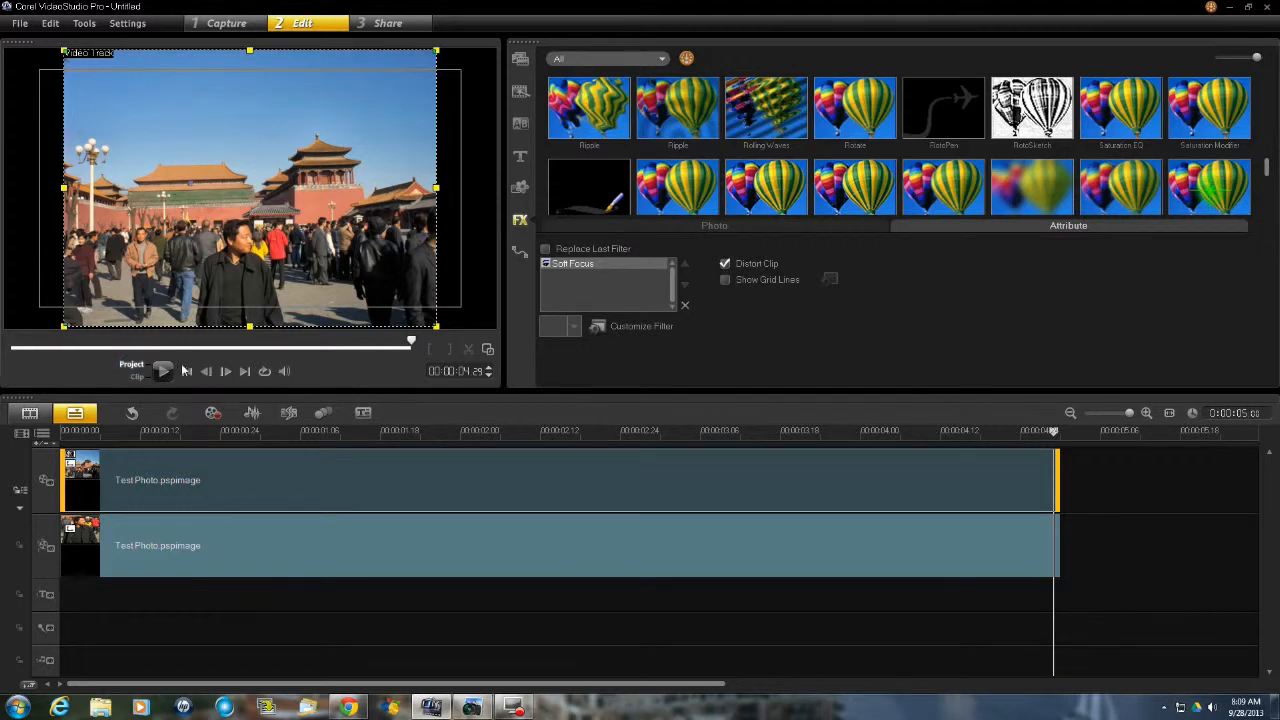
{"action": "left_click", "coordinate": [131, 364]}
{"action": "left_click", "coordinate": [187, 371]}
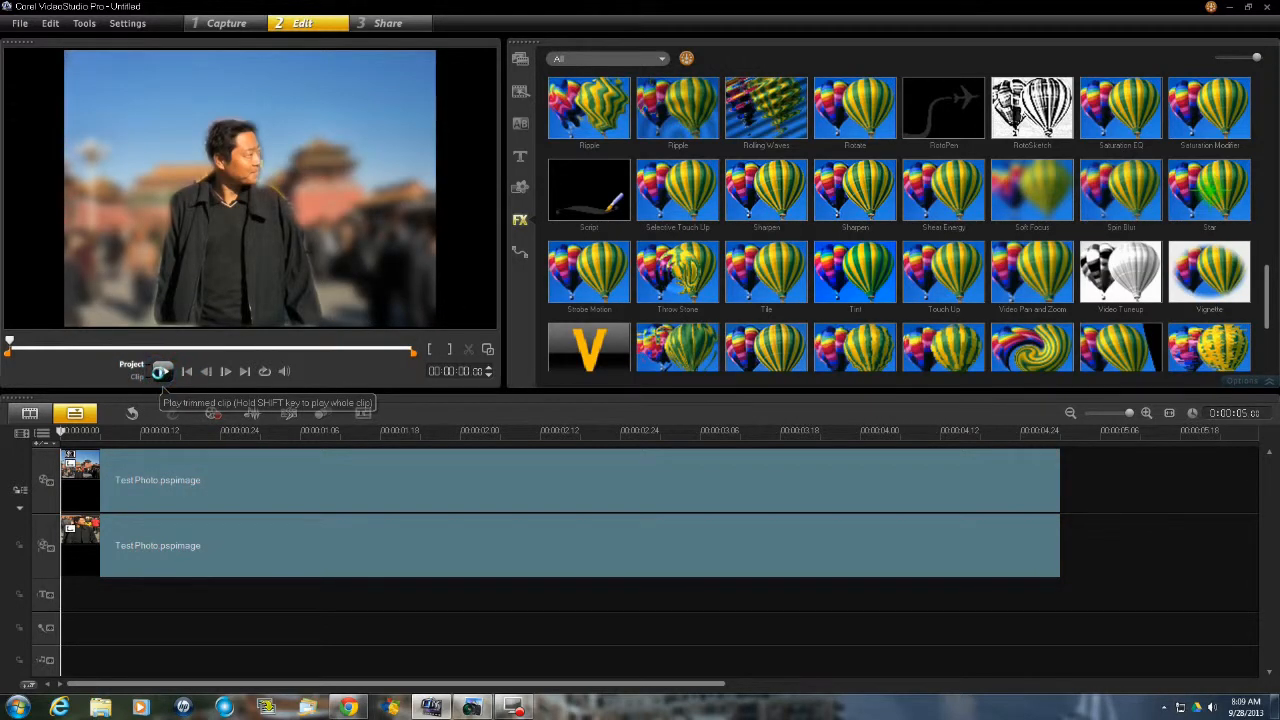
{"action": "left_click", "coordinate": [161, 372]}
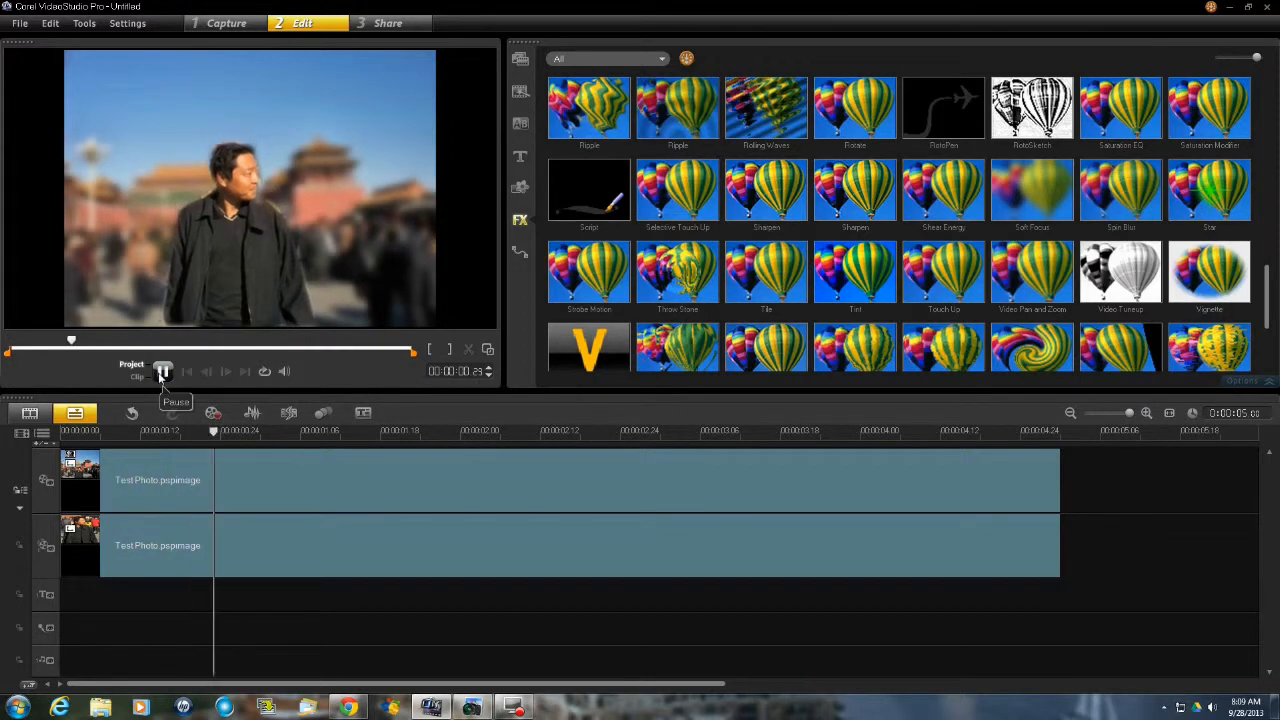